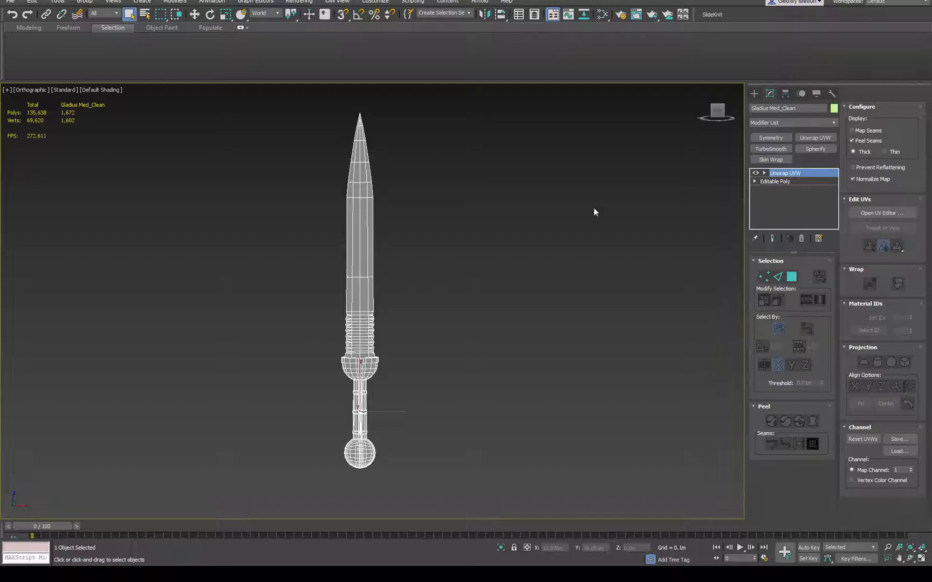
Step: Examine the gladius mesh and its existing UV layout in the UV editor, and close the editor
{"action": "middle_click_drag", "start_coordinate": [438, 246], "coordinate": [465, 229]}
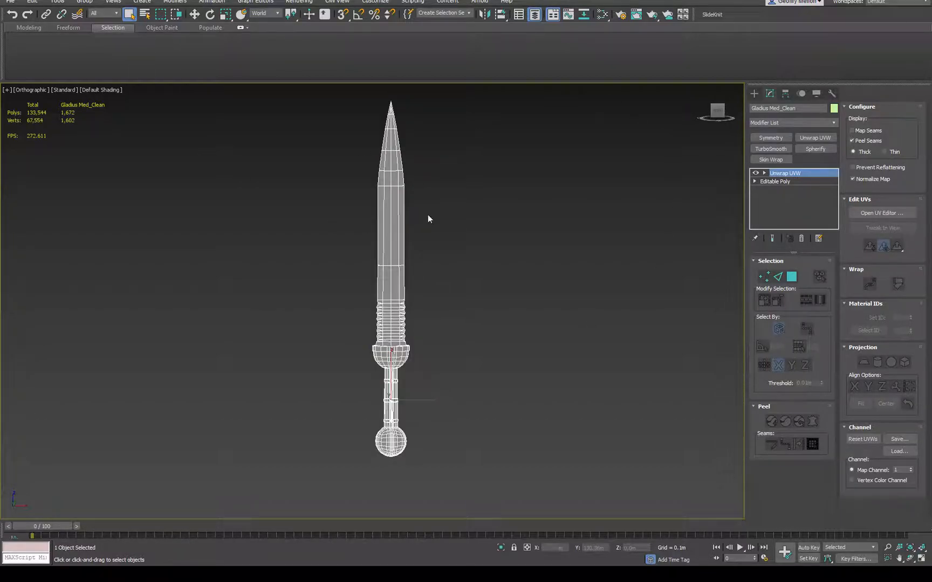
{"action": "middle_click_drag", "start_coordinate": [448, 289], "coordinate": [522, 239]}
{"action": "scroll", "coordinate": [522, 239], "scroll_direction": "up", "scroll_amount": 4}
{"action": "middle_click_drag", "start_coordinate": [478, 335], "coordinate": [512, 275]}
{"action": "scroll", "coordinate": [512, 275], "scroll_direction": "down", "scroll_amount": 2}
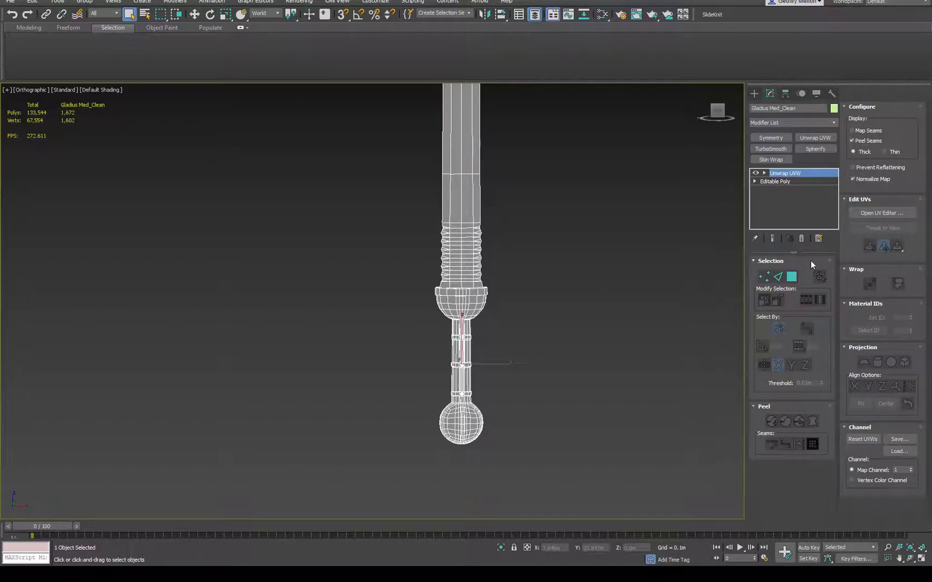
{"action": "left_click", "coordinate": [888, 213]}
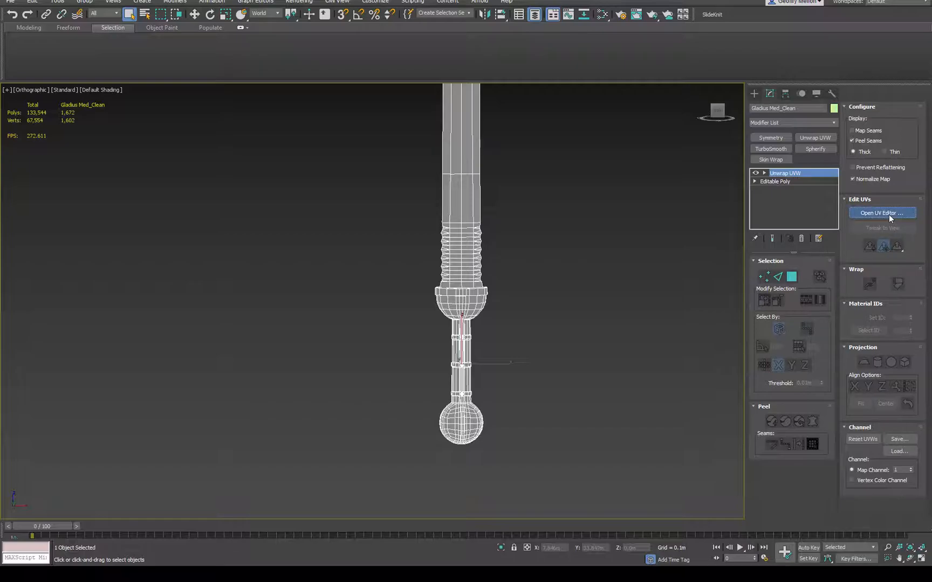
{"action": "scroll", "coordinate": [703, 186], "scroll_direction": "down", "scroll_amount": 3}
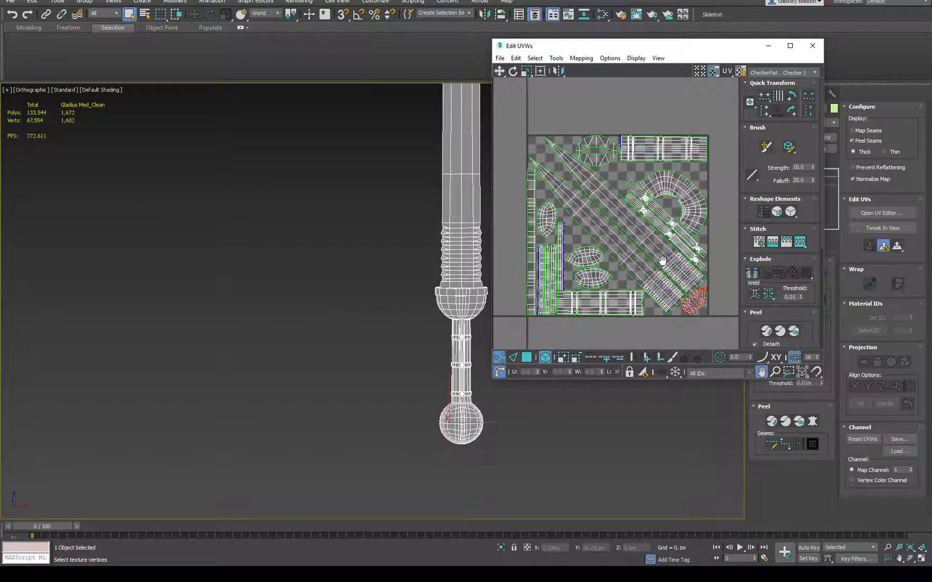
{"action": "left_click", "coordinate": [813, 45]}
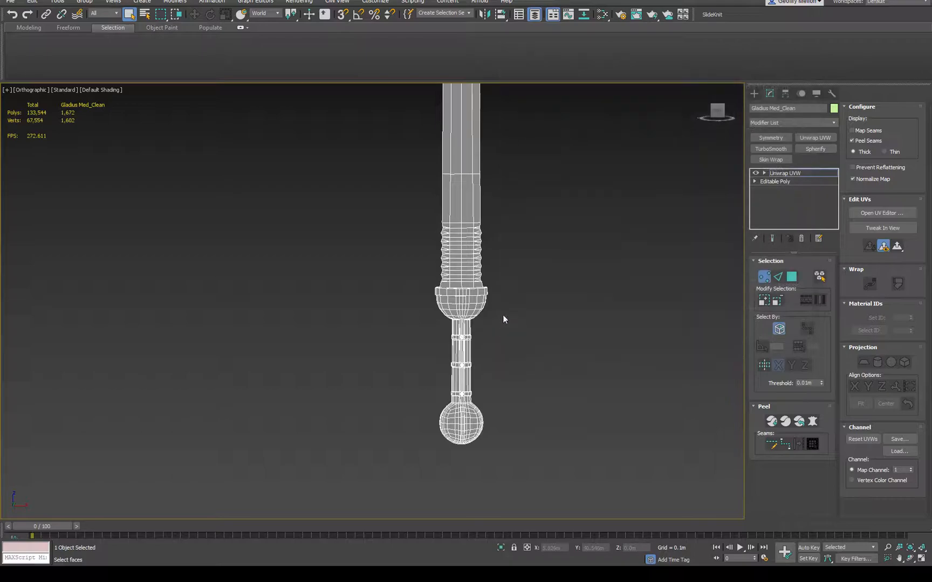
{"action": "left_click", "coordinate": [19, 4]}
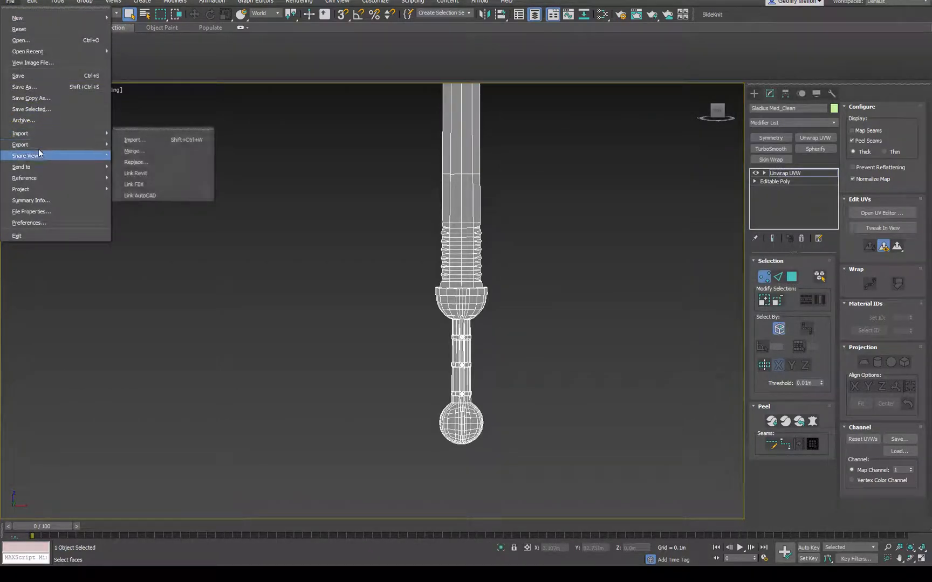
{"action": "mouse_move", "coordinate": [60, 146]}
{"action": "left_click", "coordinate": [175, 160]}
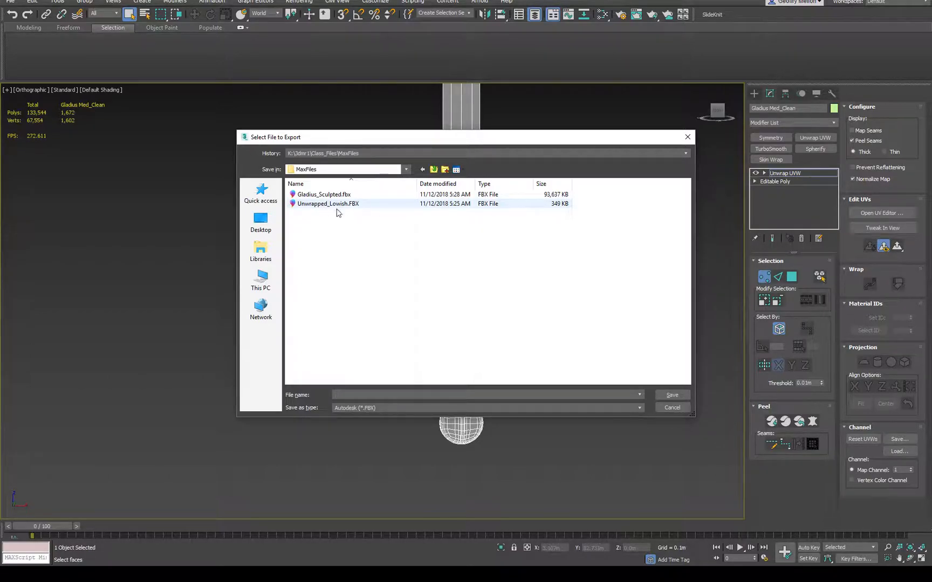
{"action": "left_click", "coordinate": [668, 409]}
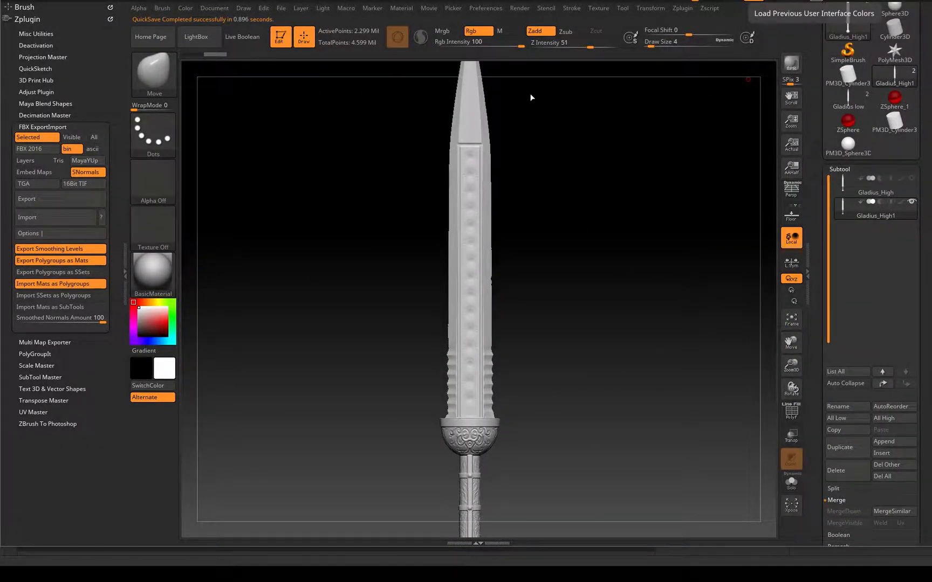
Step: Switch to ZBrush and examine the Gladius_High and Gladius_High1 subtools with polyframe on, from the blade to the pommel
{"action": "left_click_drag", "start_coordinate": [583, 232], "coordinate": [599, 332], "text": "alt"}
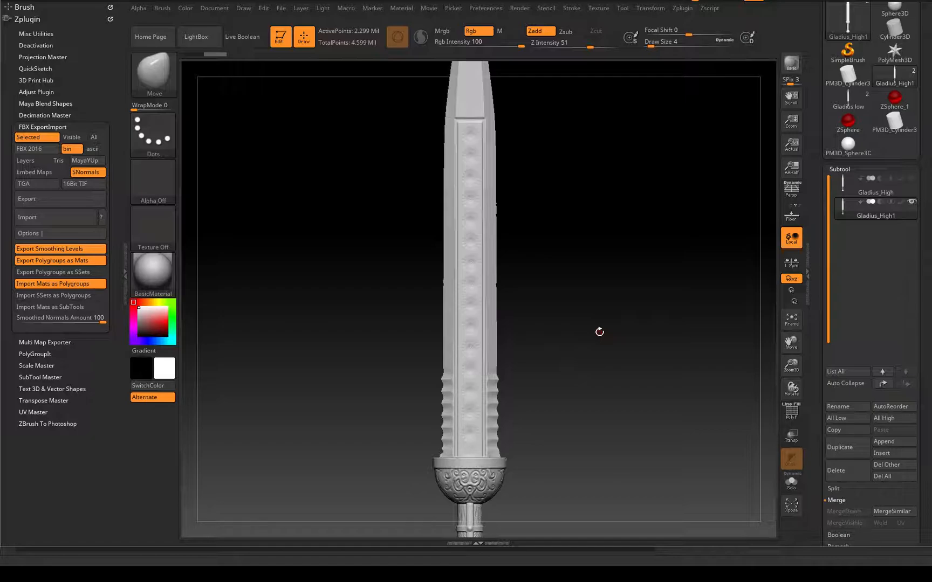
{"action": "left_click", "coordinate": [864, 188]}
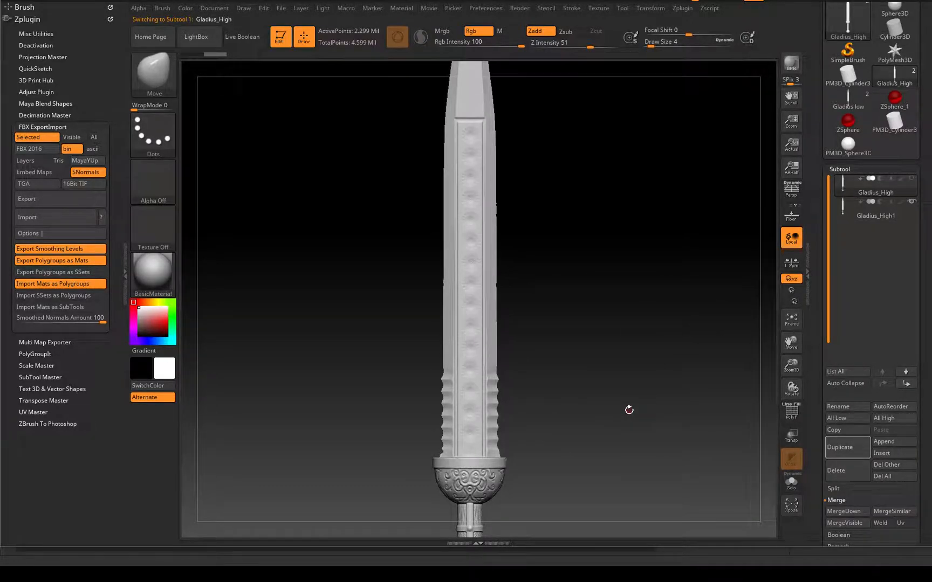
{"action": "key", "text": "shift+f"}
{"action": "left_click_drag", "start_coordinate": [630, 349], "coordinate": [638, 473], "text": "alt"}
{"action": "left_click_drag", "start_coordinate": [657, 262], "coordinate": [676, 370], "text": "alt"}
{"action": "left_click", "coordinate": [853, 216]}
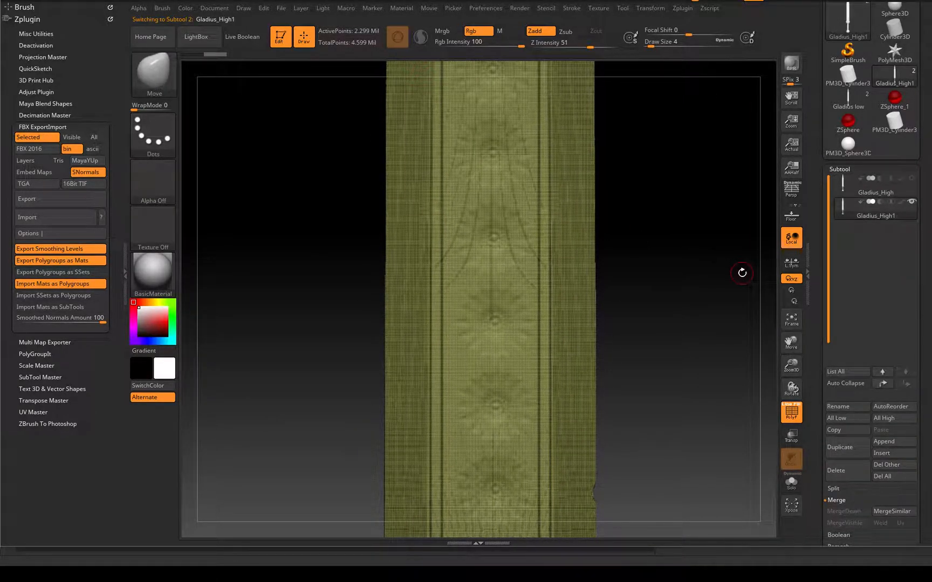
{"action": "left_click_drag", "start_coordinate": [659, 375], "coordinate": [769, 214], "text": "alt"}
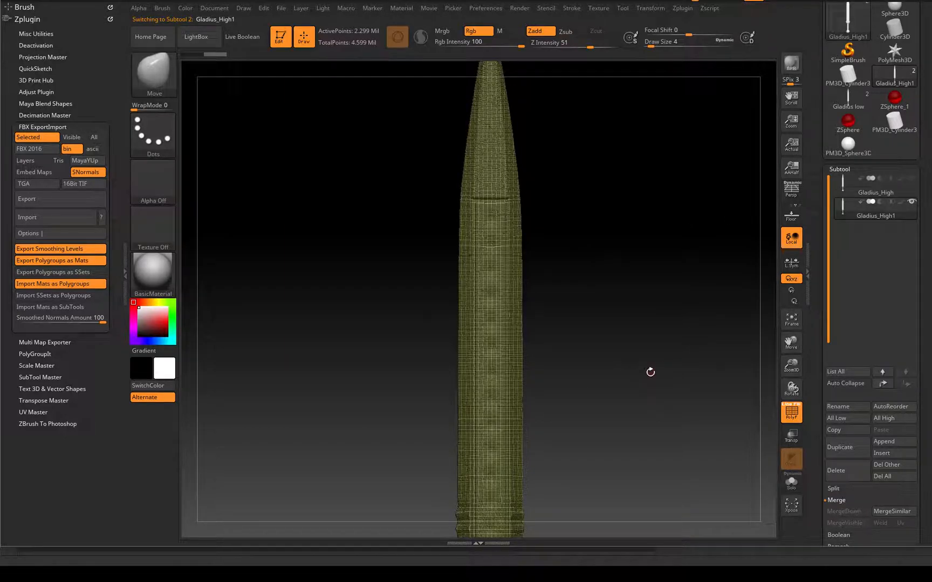
{"action": "left_click_drag", "start_coordinate": [636, 381], "coordinate": [591, 125], "text": "alt"}
{"action": "left_click_drag", "start_coordinate": [588, 318], "coordinate": [593, 238], "text": "alt"}
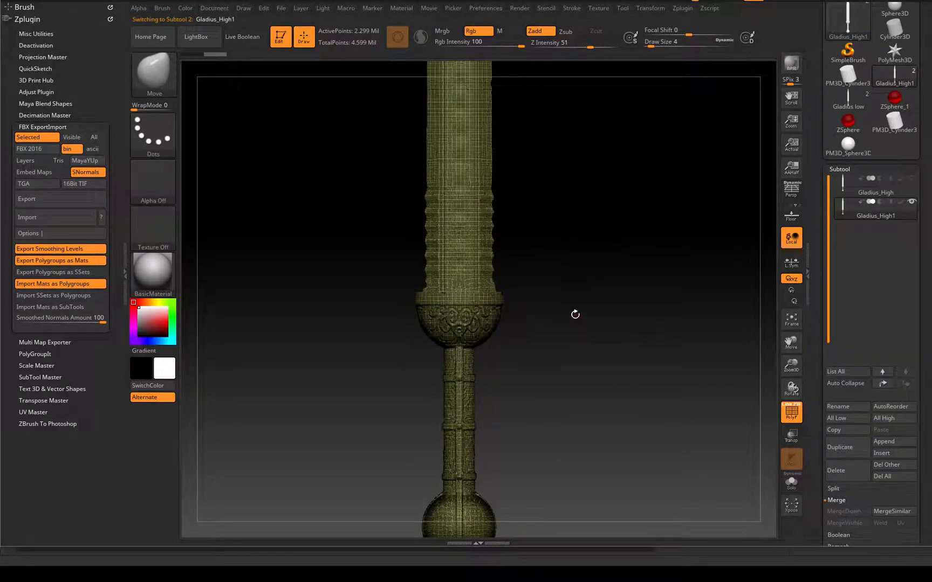
{"action": "mouse_move", "coordinate": [906, 207]}
{"action": "key", "text": "shift+f"}
Step: Flatten the rivet on the grip's upper band of Gladius_High1 using the TrimDynamic brush at draw size 7
{"action": "left_click_drag", "start_coordinate": [614, 266], "coordinate": [678, 174], "text": "alt"}
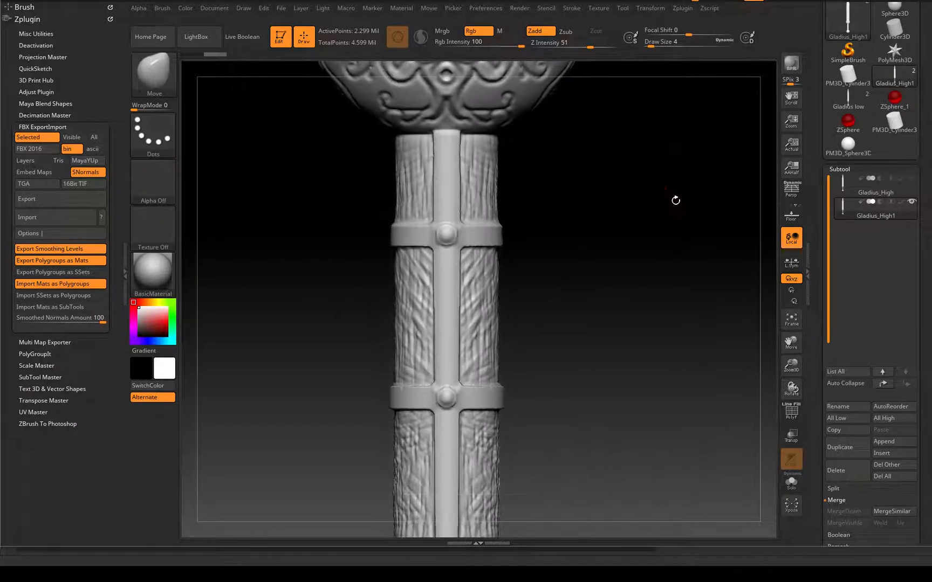
{"action": "left_click_drag", "start_coordinate": [669, 286], "coordinate": [670, 254], "text": "alt"}
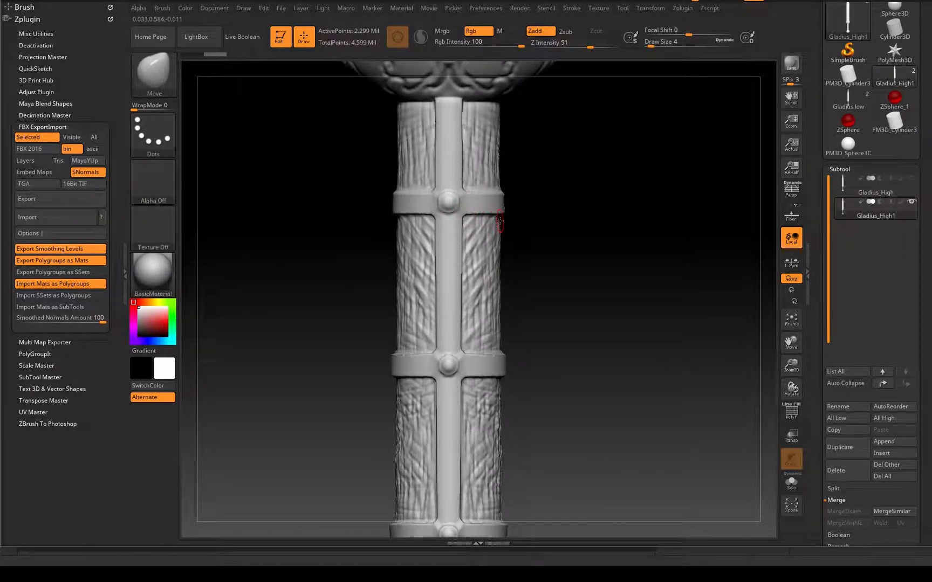
{"action": "key", "text": "b"}
{"action": "key", "text": "t"}
{"action": "key", "text": "d"}
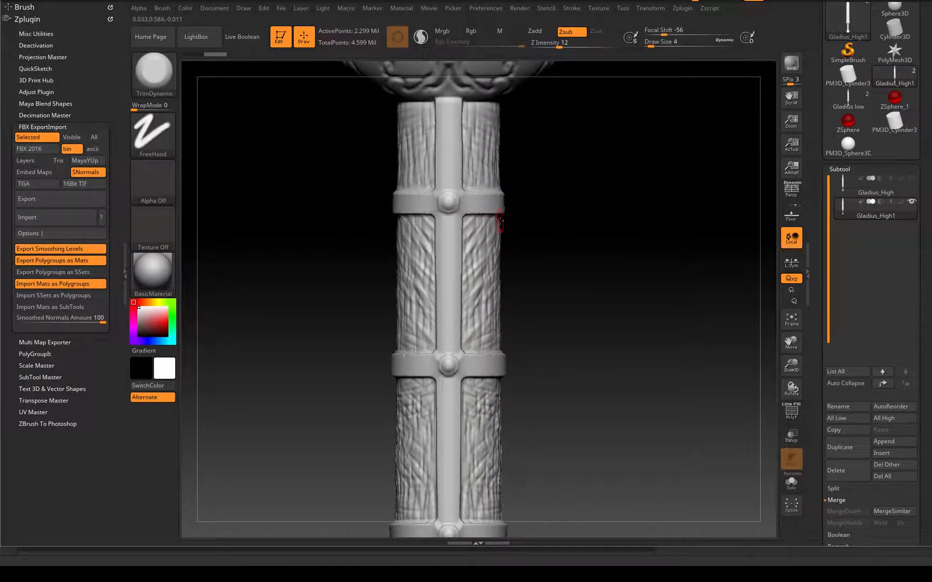
{"action": "left_click_drag", "start_coordinate": [451, 200], "coordinate": [445, 203]}
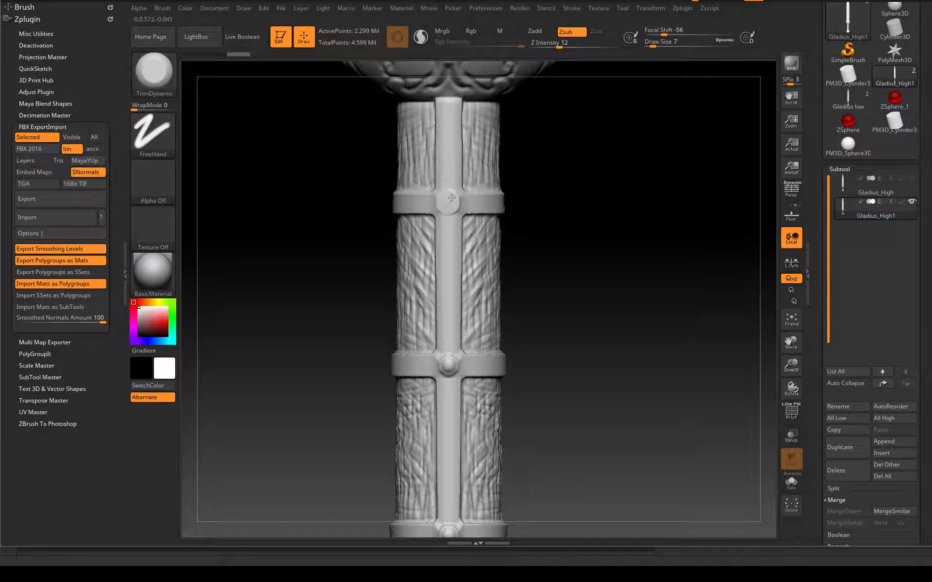
{"action": "left_click_drag", "start_coordinate": [456, 203], "coordinate": [447, 205]}
{"action": "mouse_move", "coordinate": [267, 392]}
{"action": "left_mouse_down"}
{"action": "mouse_move", "coordinate": [232, 389]}
{"action": "mouse_move", "coordinate": [266, 386]}
{"action": "mouse_move", "coordinate": [266, 399]}
{"action": "left_mouse_up"}
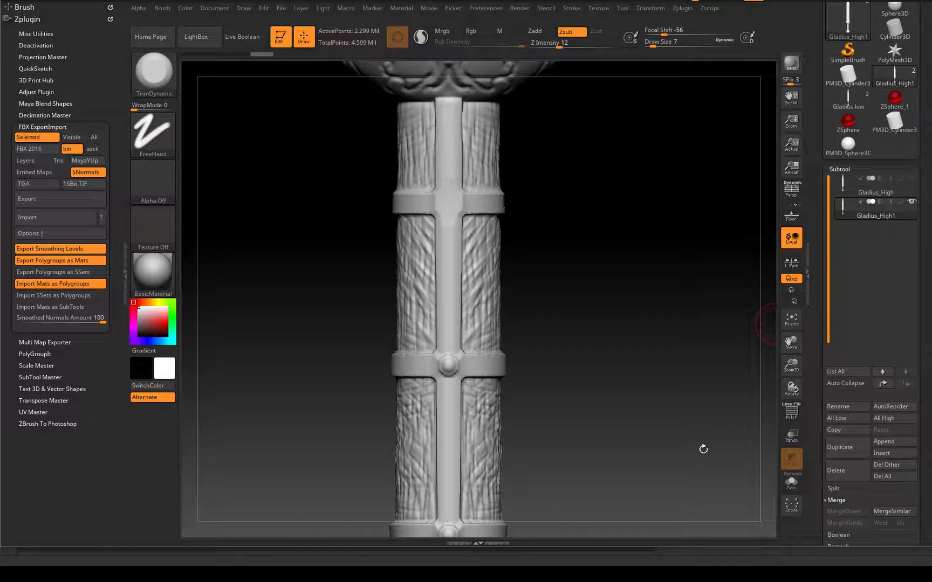
Step: Smooth the flattened spot on the grip's upper band with the Smooth brush, undoing the oversized stroke and using draw size 4
{"action": "left_click_drag", "start_coordinate": [319, 307], "coordinate": [337, 263]}
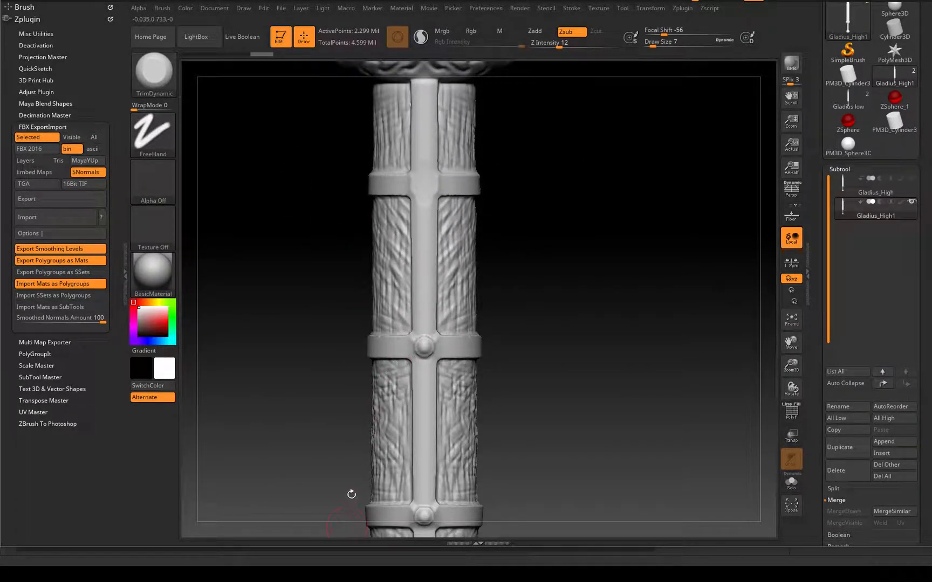
{"action": "left_click_drag", "start_coordinate": [317, 154], "coordinate": [318, 221], "text": "alt"}
{"action": "left_click_drag", "start_coordinate": [405, 183], "coordinate": [409, 172], "text": "shift"}
{"action": "key", "text": "ctrl+z"}
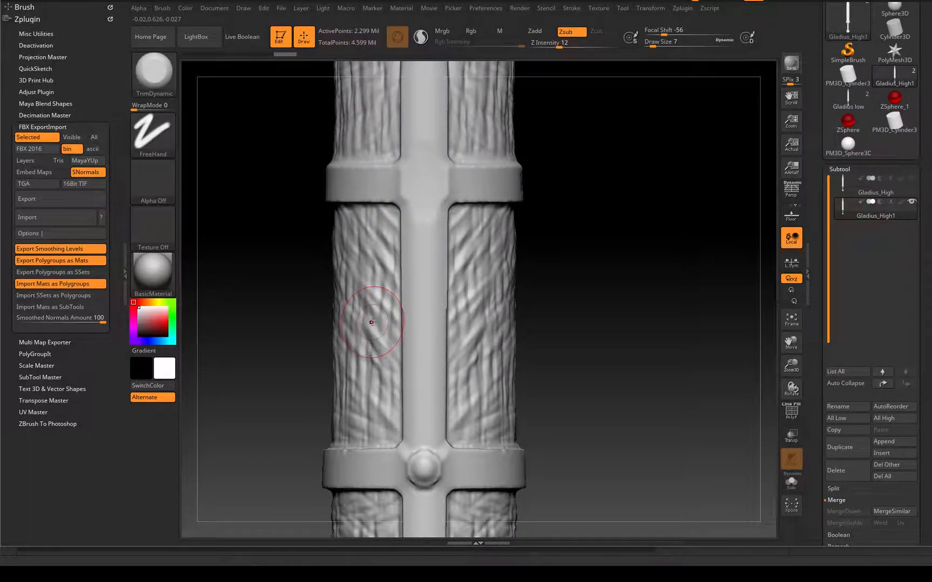
{"action": "key", "text": "bracketleft"}
{"action": "key", "text": "bracketleft"}
{"action": "key", "text": "bracketleft"}
{"action": "key", "text": "bracketleft"}
{"action": "key", "text": "bracketleft"}
{"action": "key", "text": "bracketleft"}
{"action": "key", "text": "bracketright"}
{"action": "key", "text": "bracketright"}
{"action": "key", "text": "bracketright"}
{"action": "key", "text": "shift"}
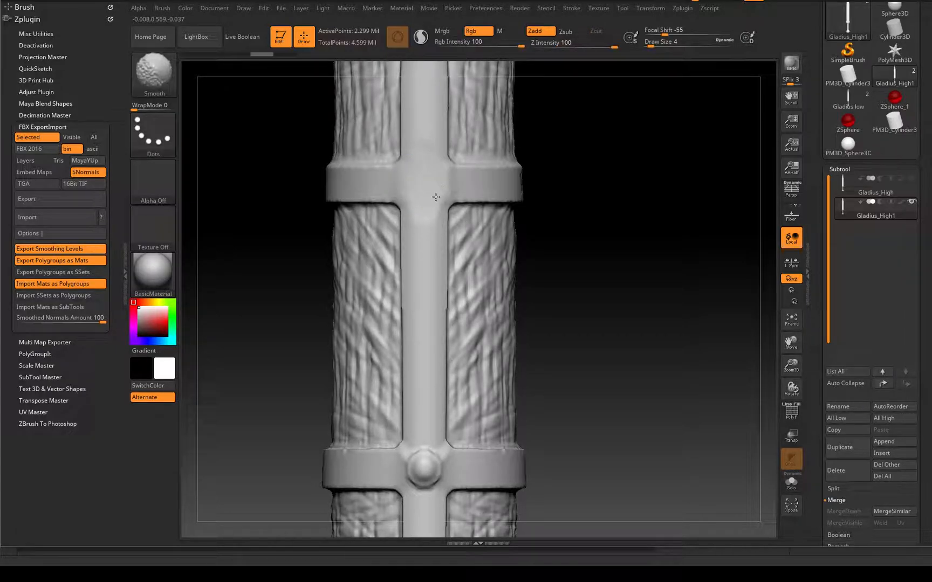
{"action": "left_click_drag", "start_coordinate": [441, 193], "coordinate": [439, 200], "text": "shift"}
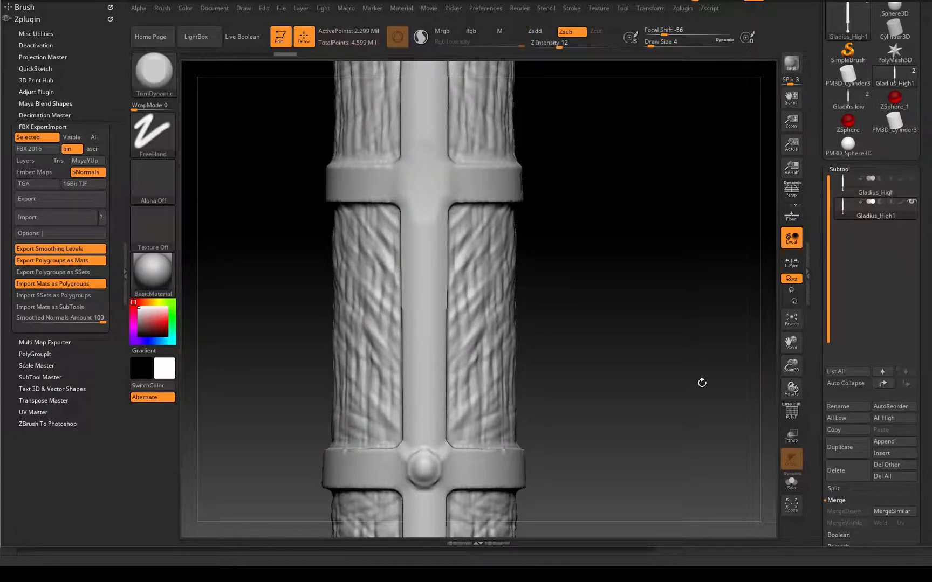
Step: Insert a PM3D cylinder as a new subtool and scale it down uniformly to a small piece on the sword
{"action": "left_click", "coordinate": [882, 454]}
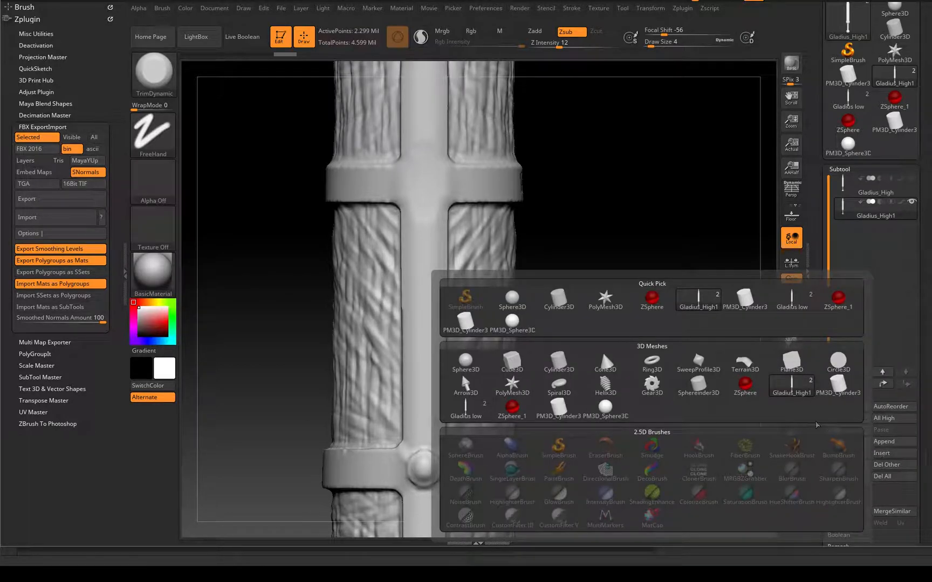
{"action": "left_click", "coordinate": [744, 304]}
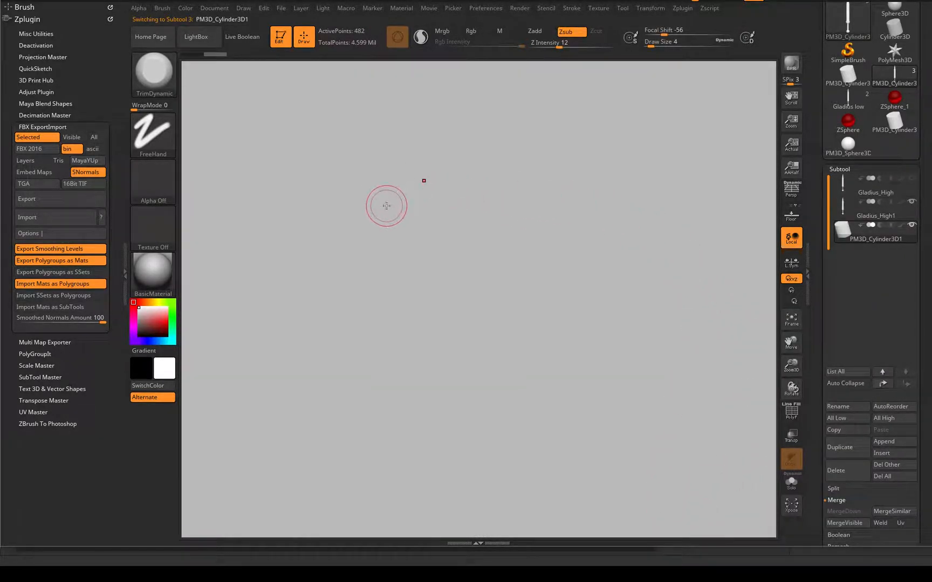
{"action": "key", "text": "w"}
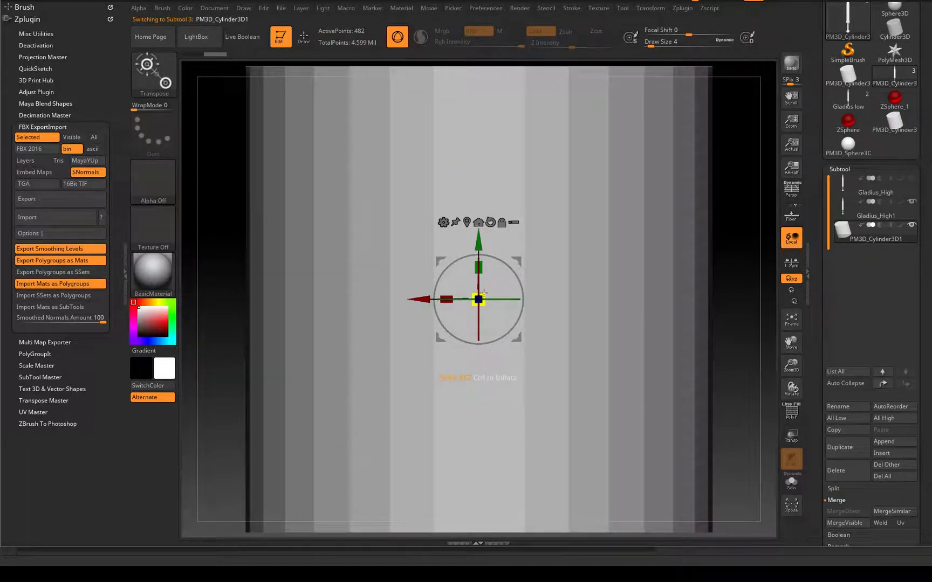
{"action": "left_click_drag", "start_coordinate": [483, 293], "coordinate": [476, 317]}
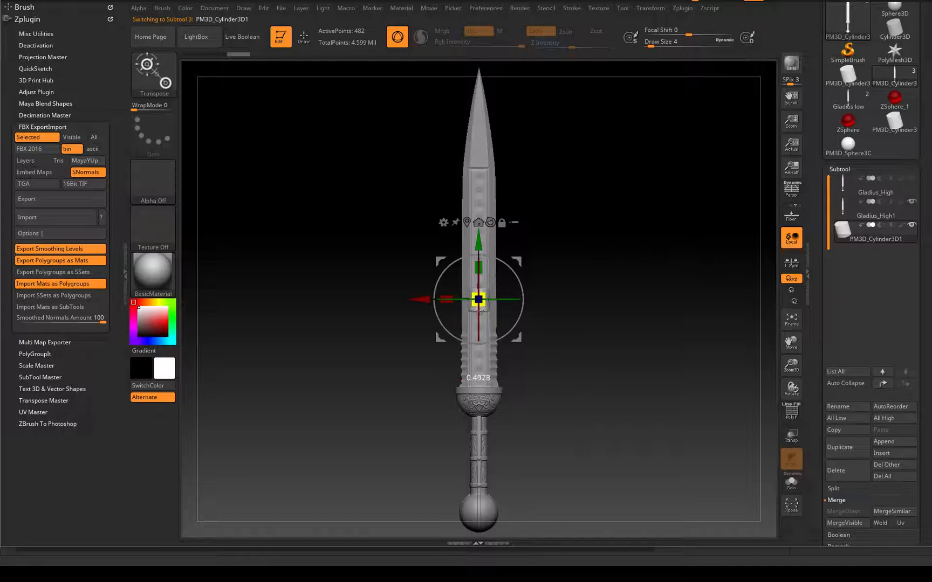
Step: Move the cylinder about 0.55 down onto the grip below the guard and scale it to slightly wider than the grip
{"action": "left_click_drag", "start_coordinate": [477, 245], "coordinate": [478, 377]}
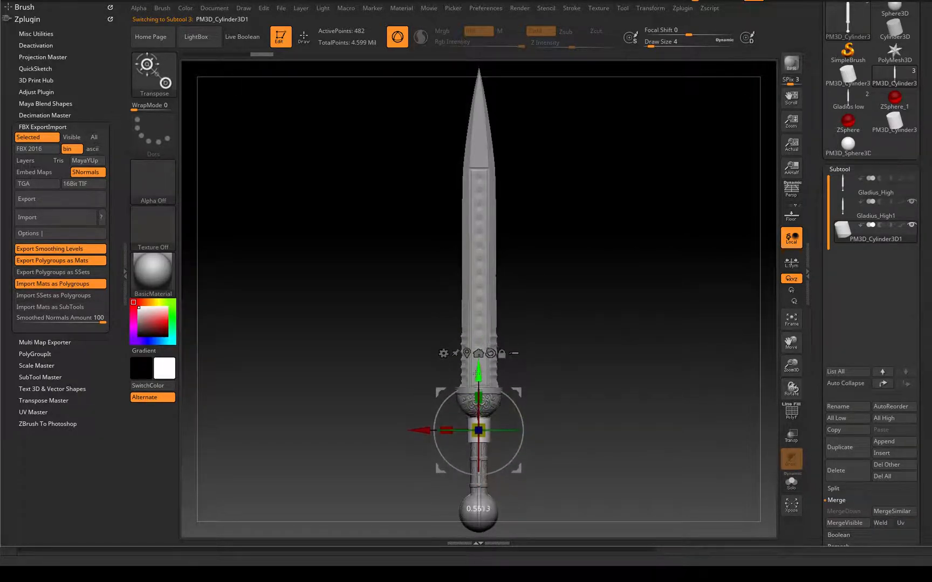
{"action": "left_click_drag", "start_coordinate": [361, 259], "coordinate": [305, 426], "text": "alt"}
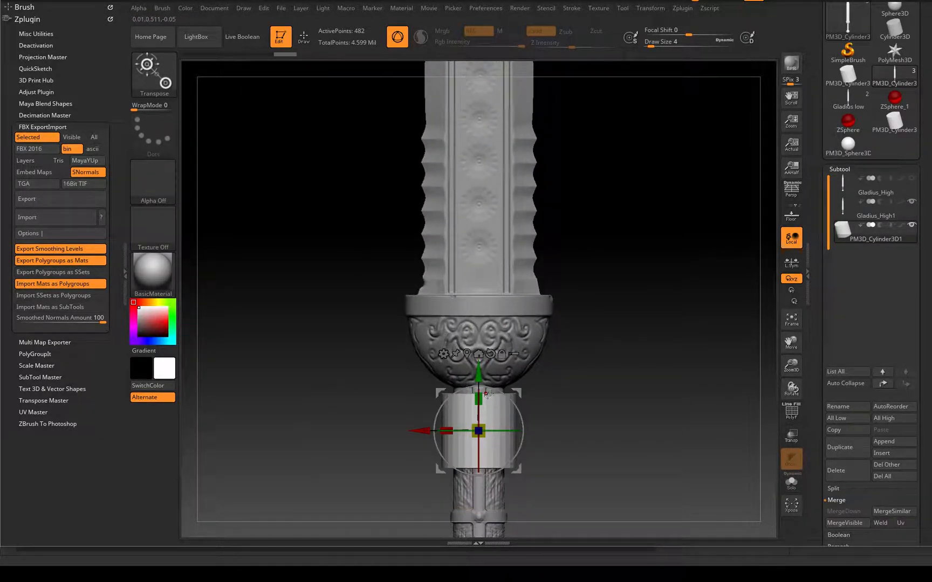
{"action": "mouse_move", "coordinate": [479, 428]}
{"action": "left_mouse_down"}
{"action": "mouse_move", "coordinate": [478, 459]}
{"action": "mouse_move", "coordinate": [478, 447]}
{"action": "left_mouse_up"}
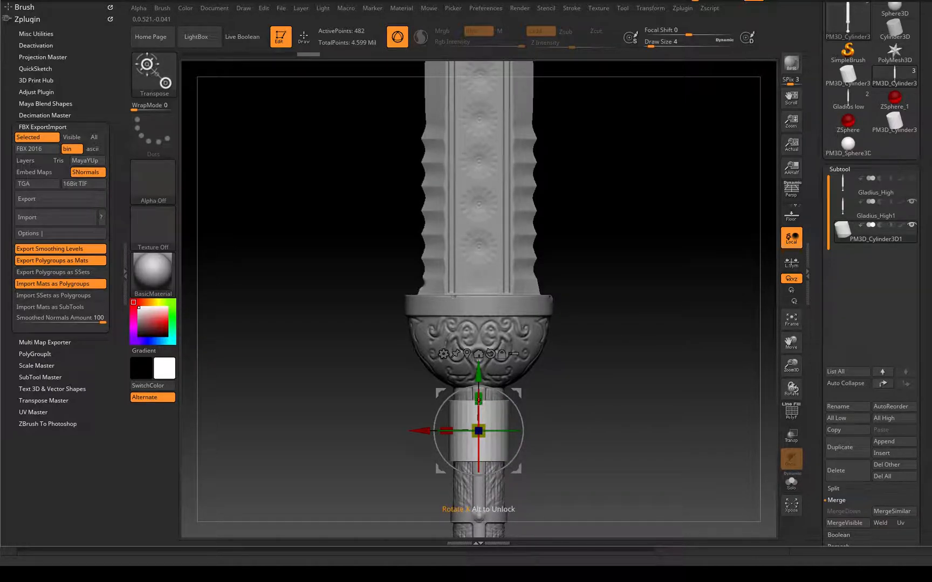
Step: Rotate the cylinder 90° about X and turn on transparency to see the grip through it from the side
{"action": "left_click_drag", "start_coordinate": [478, 402], "coordinate": [479, 482]}
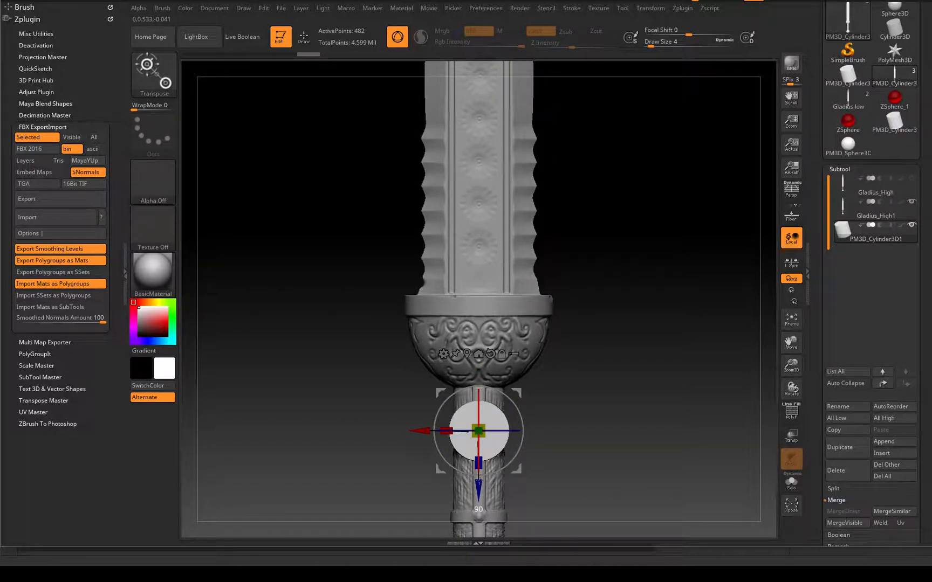
{"action": "left_click_drag", "start_coordinate": [232, 426], "coordinate": [306, 442]}
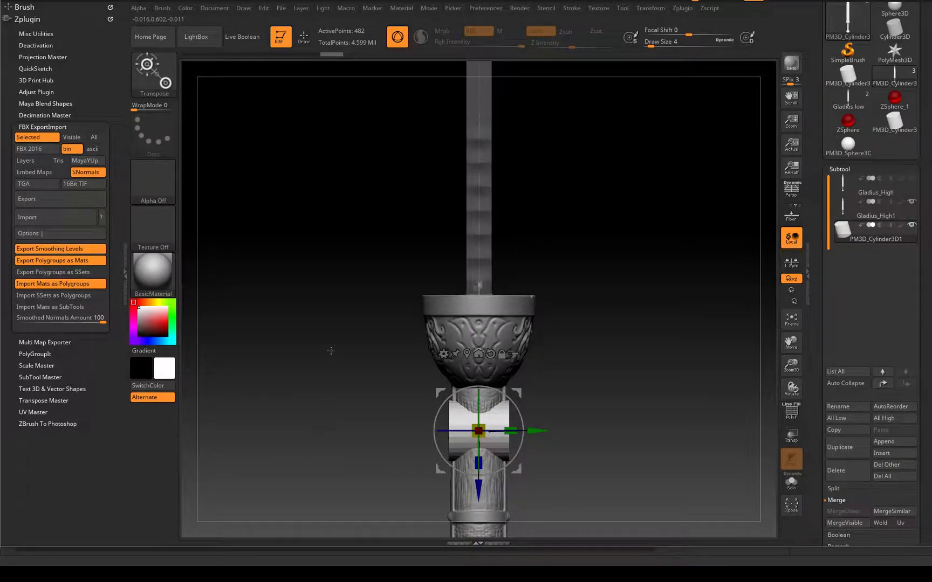
{"action": "left_click", "coordinate": [790, 436]}
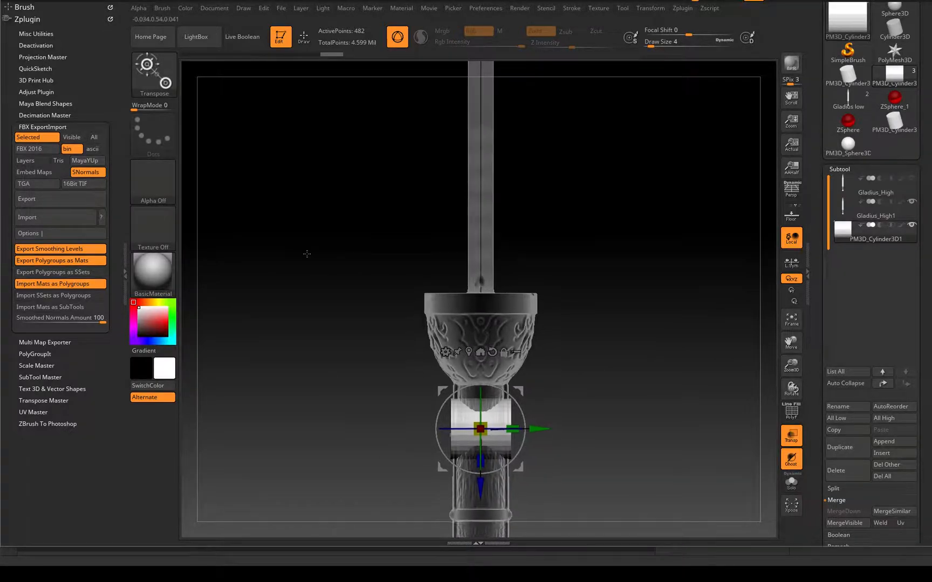
{"action": "key", "text": "f"}
Step: Scale the cylinder by a factor of about 0.18 and position it over the rivet on the grip's upper band
{"action": "left_click_drag", "start_coordinate": [430, 339], "coordinate": [430, 378]}
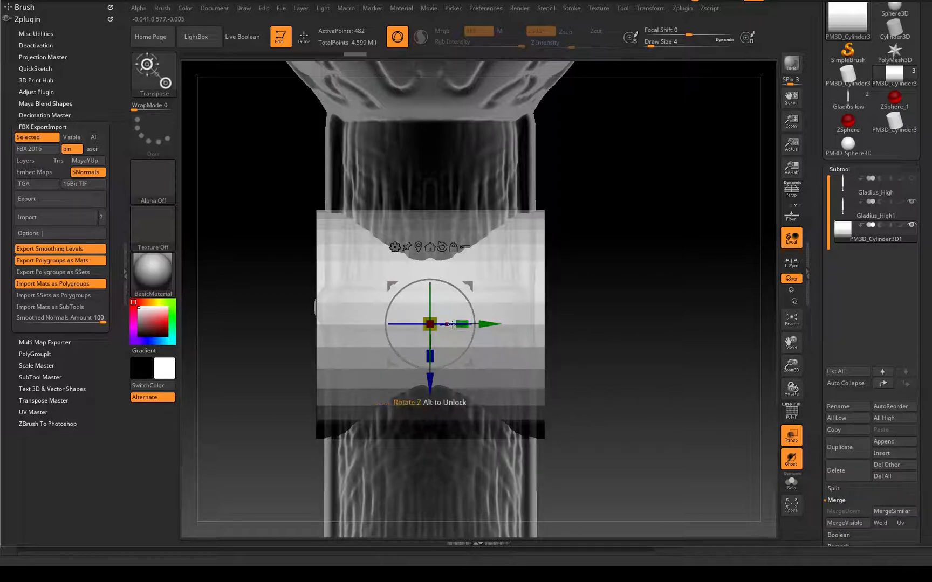
{"action": "left_click_drag", "start_coordinate": [430, 324], "coordinate": [400, 211]}
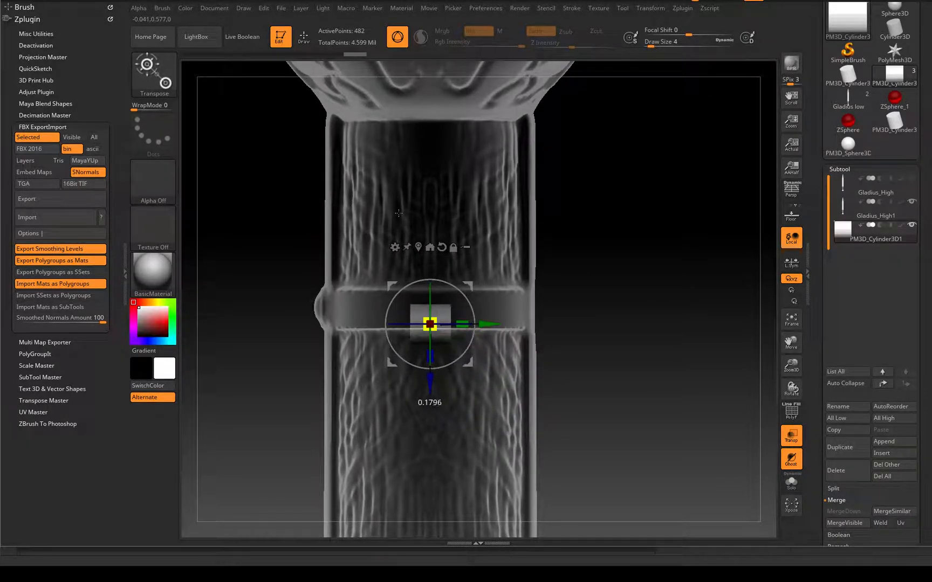
{"action": "left_click_drag", "start_coordinate": [462, 324], "coordinate": [380, 266]}
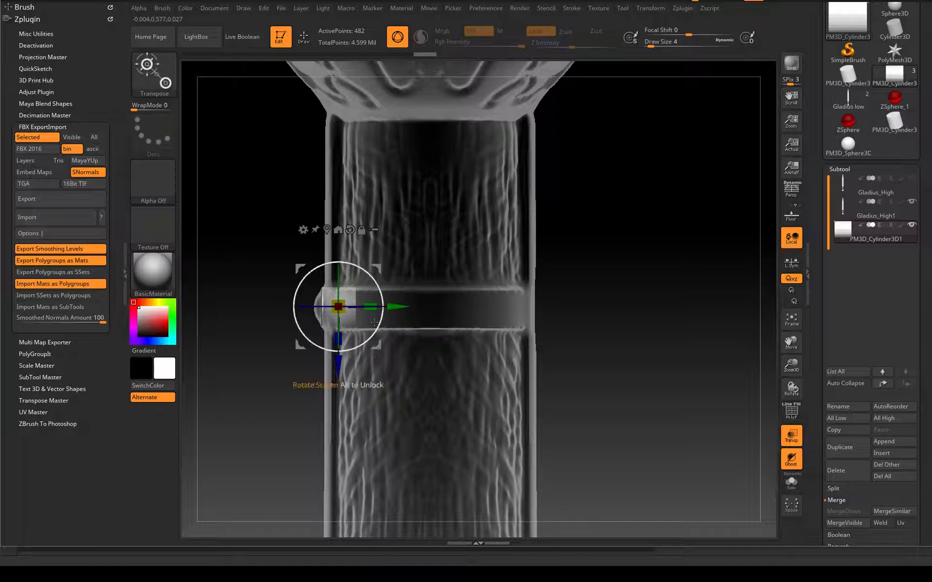
Step: Centre the cylinder inside the grip's upper band and stretch it lengthwise so both ends protrude slightly from the grip
{"action": "left_click_drag", "start_coordinate": [371, 307], "coordinate": [416, 308]}
{"action": "left_click_drag", "start_coordinate": [455, 268], "coordinate": [457, 269]}
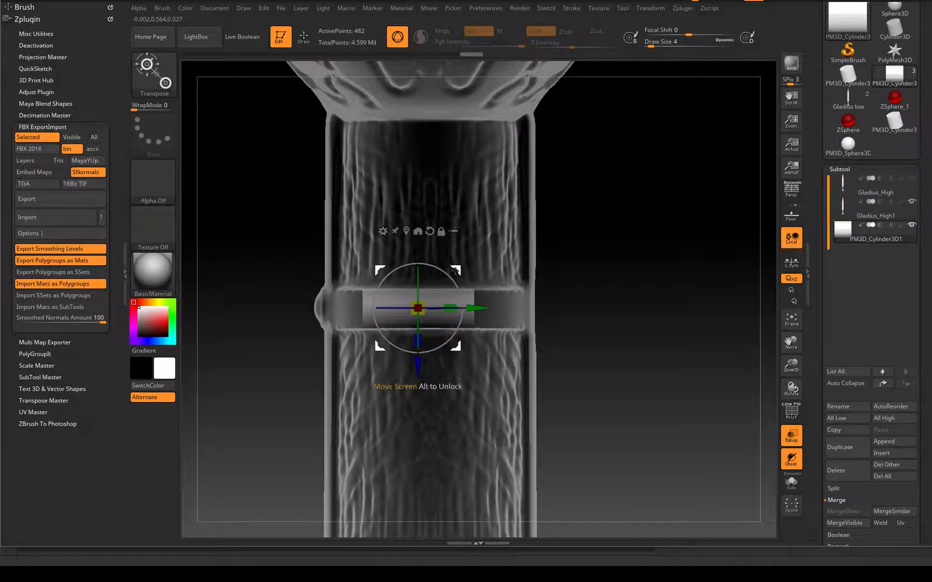
{"action": "left_click_drag", "start_coordinate": [450, 307], "coordinate": [497, 300]}
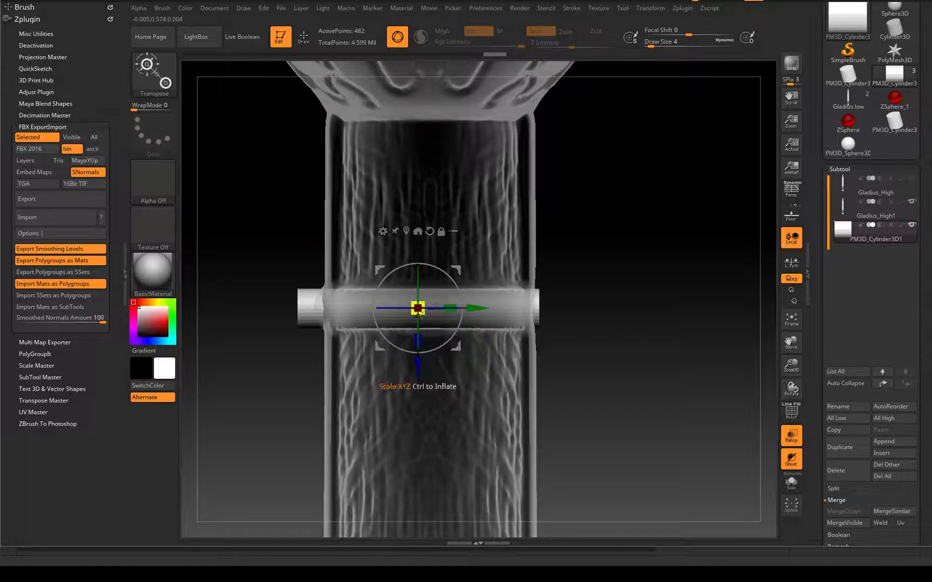
{"action": "left_click_drag", "start_coordinate": [378, 269], "coordinate": [384, 268]}
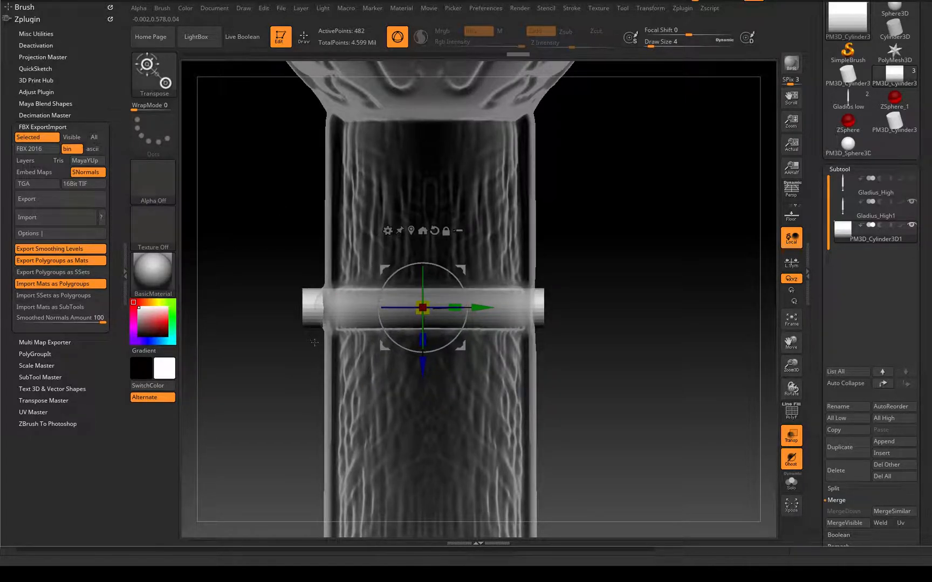
{"action": "left_click_drag", "start_coordinate": [382, 346], "coordinate": [387, 346]}
{"action": "left_click_drag", "start_coordinate": [461, 310], "coordinate": [453, 310]}
Step: Try subdividing the cylinder once to smooth its protruding end, and undo the subdivision
{"action": "left_click_drag", "start_coordinate": [233, 371], "coordinate": [325, 334]}
{"action": "left_click_drag", "start_coordinate": [346, 371], "coordinate": [259, 318]}
{"action": "left_click_drag", "start_coordinate": [269, 237], "coordinate": [270, 323]}
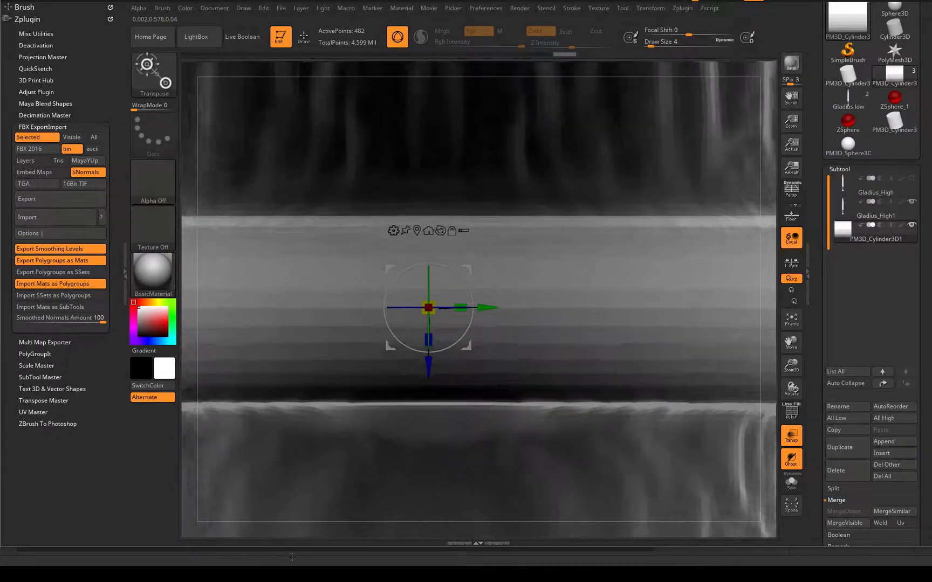
{"action": "left_click_drag", "start_coordinate": [540, 486], "coordinate": [235, 449]}
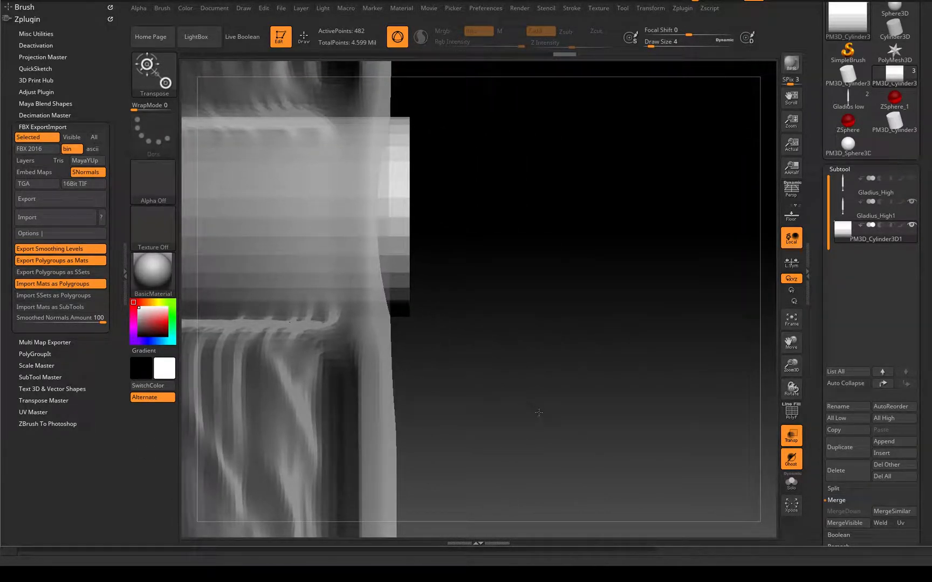
{"action": "key", "text": "ctrl+d"}
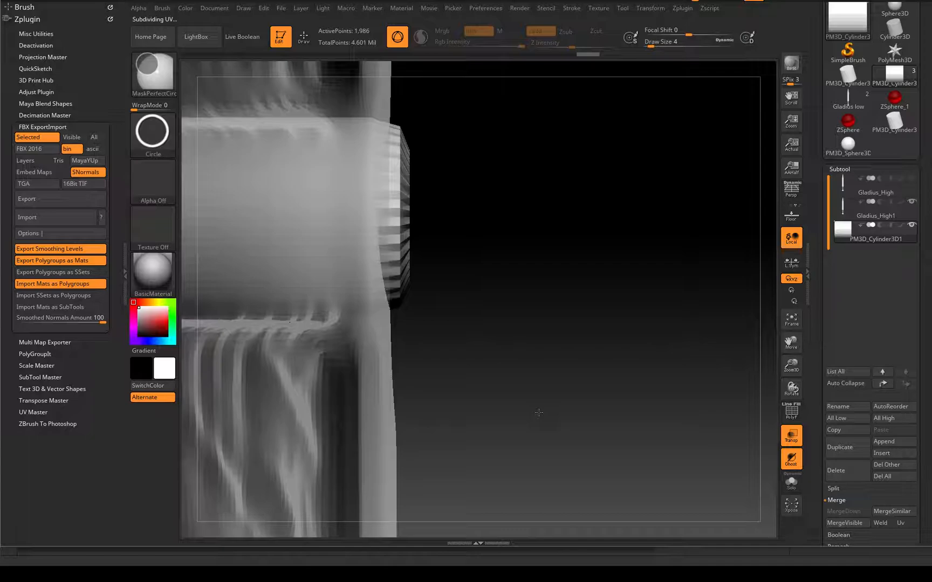
{"action": "key", "text": "shift+d"}
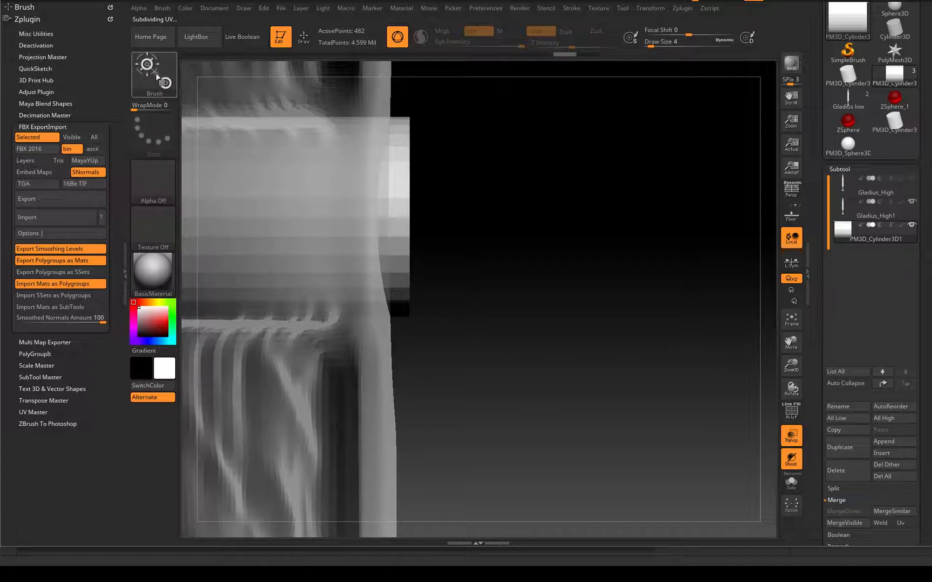
Step: Reduce the brush draw size to 1 and show the polyframe on the cylinder
{"action": "left_click", "coordinate": [148, 73]}
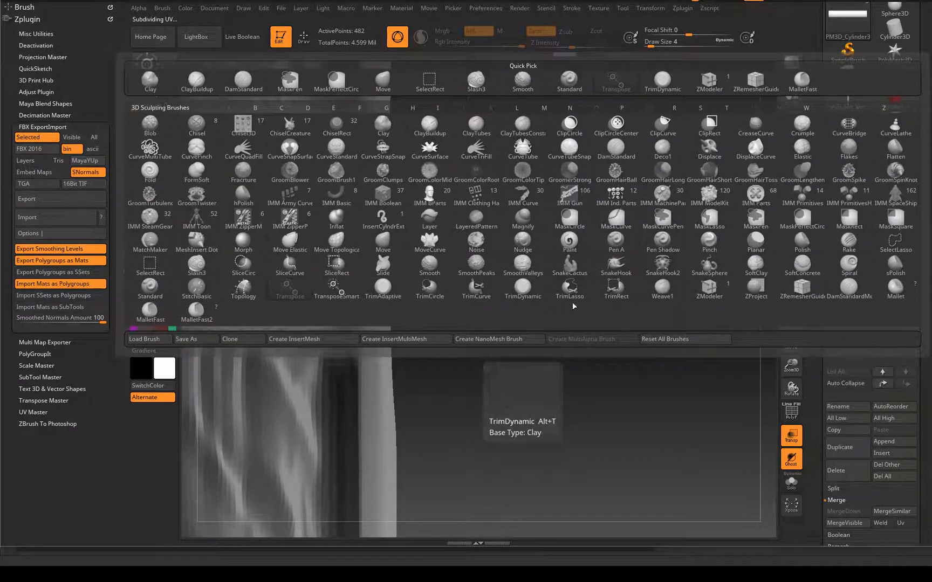
{"action": "left_click", "coordinate": [802, 288]}
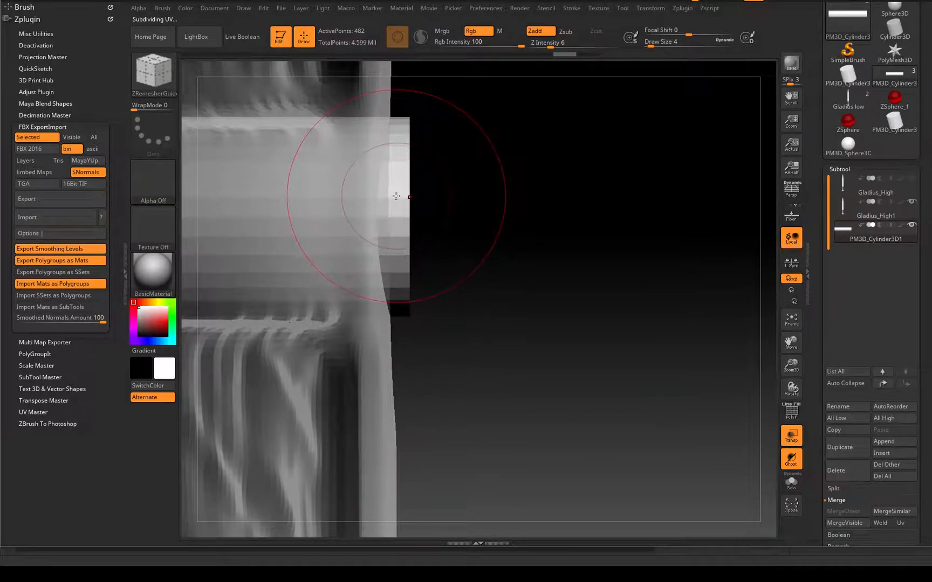
{"action": "key", "text": "bracketleft"}
{"action": "key", "text": "bracketleft"}
{"action": "key", "text": "bracketleft"}
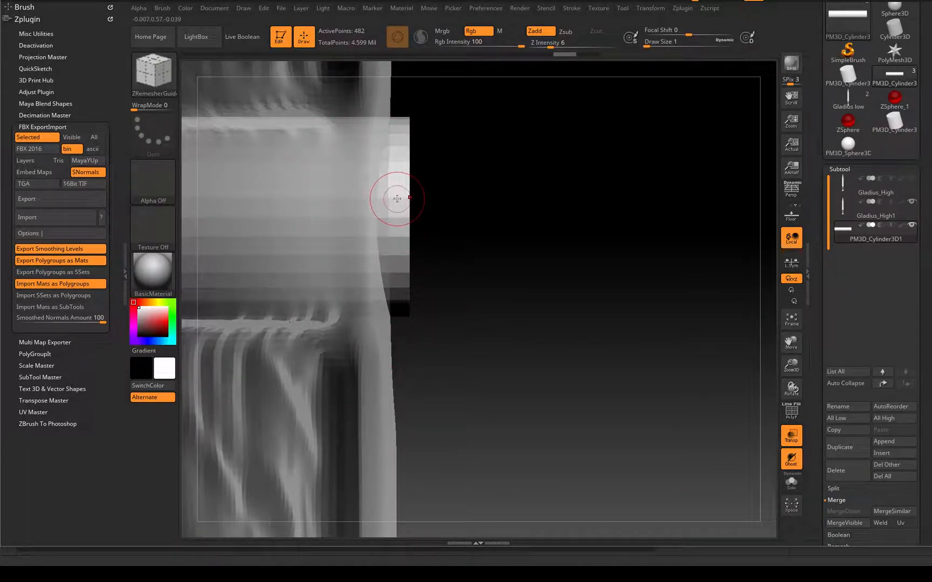
{"action": "key", "text": "shift"}
{"action": "key", "text": "shift+f"}
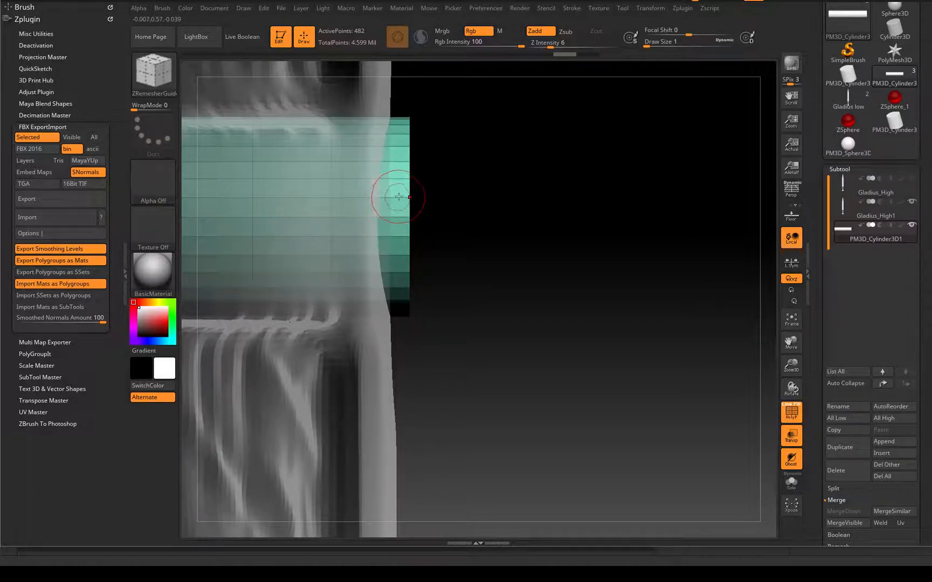
Step: Insert two edge loops close to the cylinder's protruding end with the ZModeler brush
{"action": "left_click_drag", "start_coordinate": [399, 196], "coordinate": [192, 68]}
{"action": "left_click", "coordinate": [355, 395], "text": "shift"}
{"action": "left_click", "coordinate": [136, 81]}
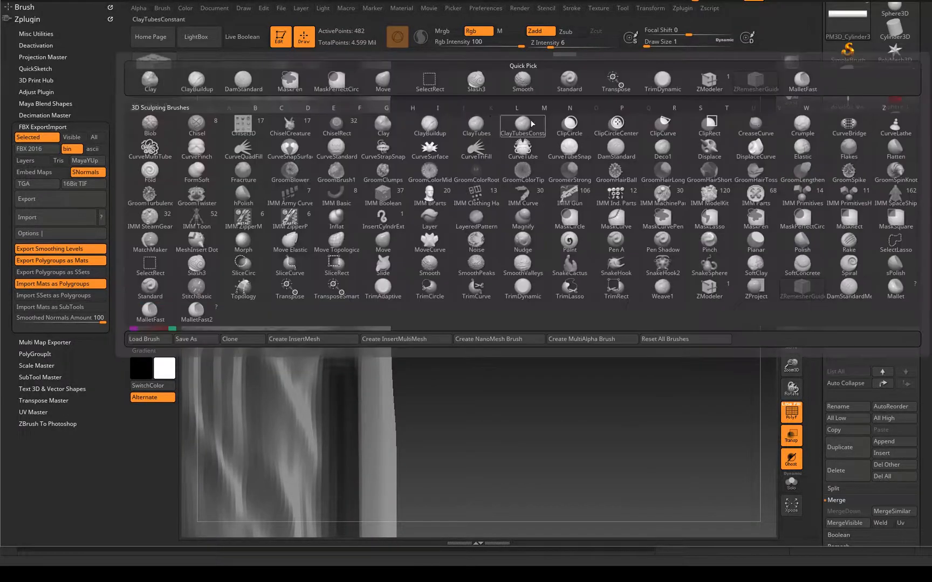
{"action": "left_click", "coordinate": [708, 290]}
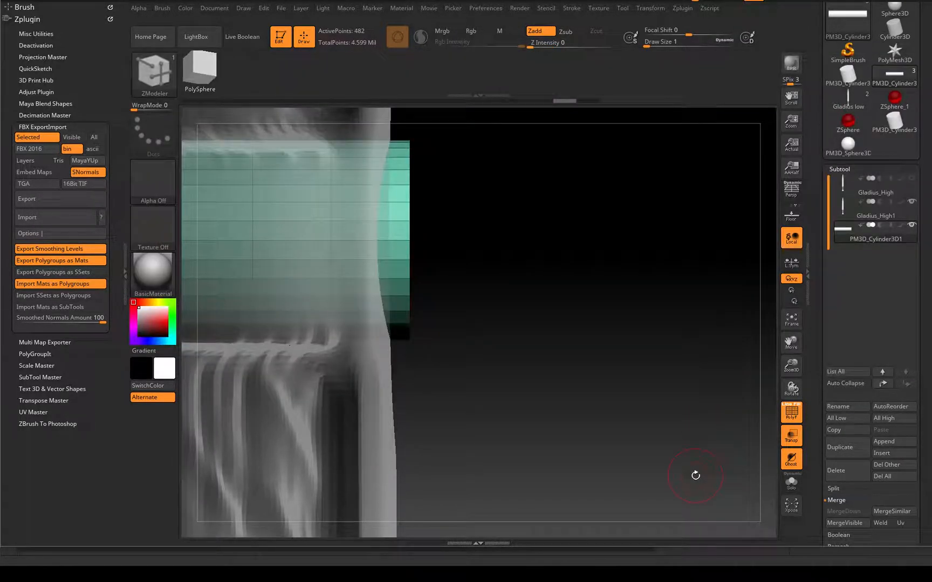
{"action": "left_click", "coordinate": [398, 204]}
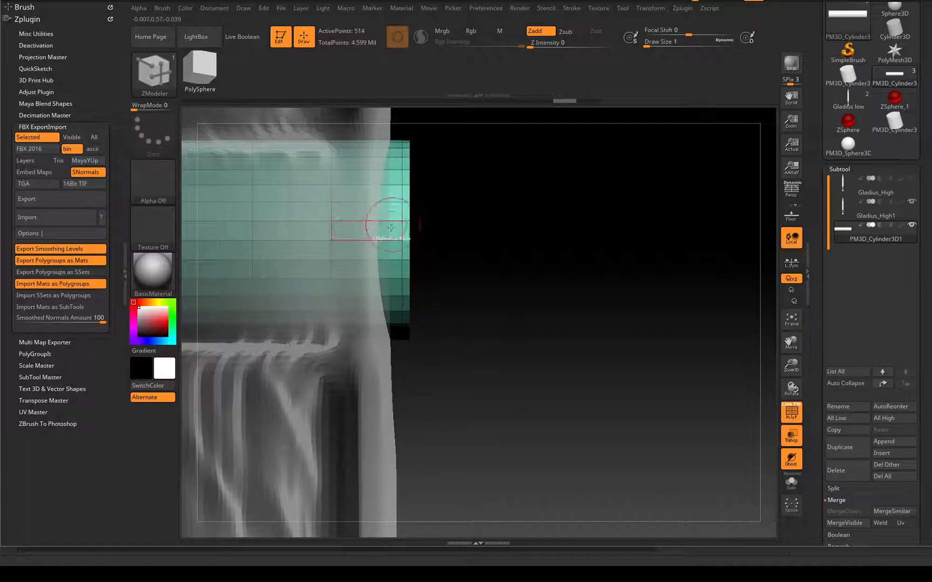
{"action": "left_click", "coordinate": [407, 202]}
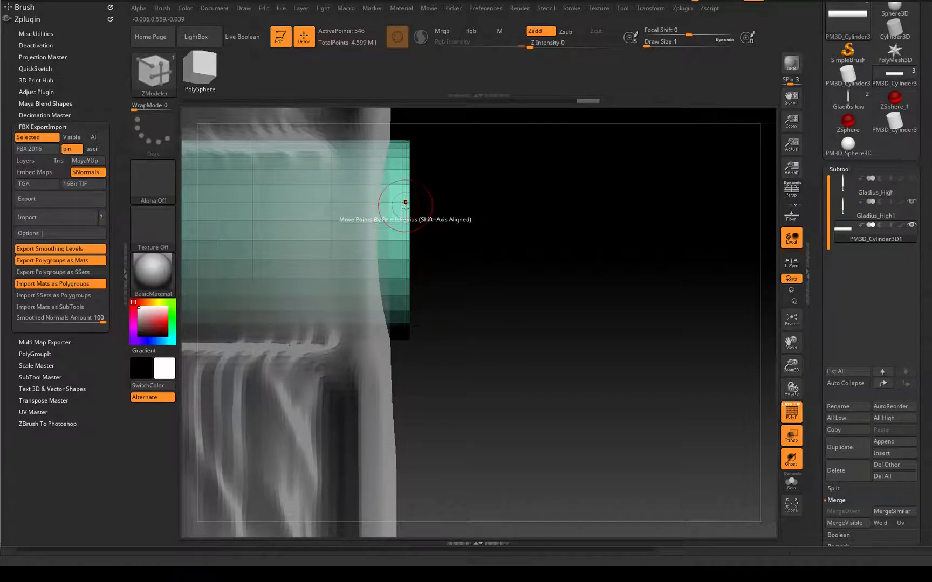
Step: Subdivide the cylinder twice and select the ClayBuildup brush
{"action": "left_click_drag", "start_coordinate": [457, 481], "coordinate": [475, 432]}
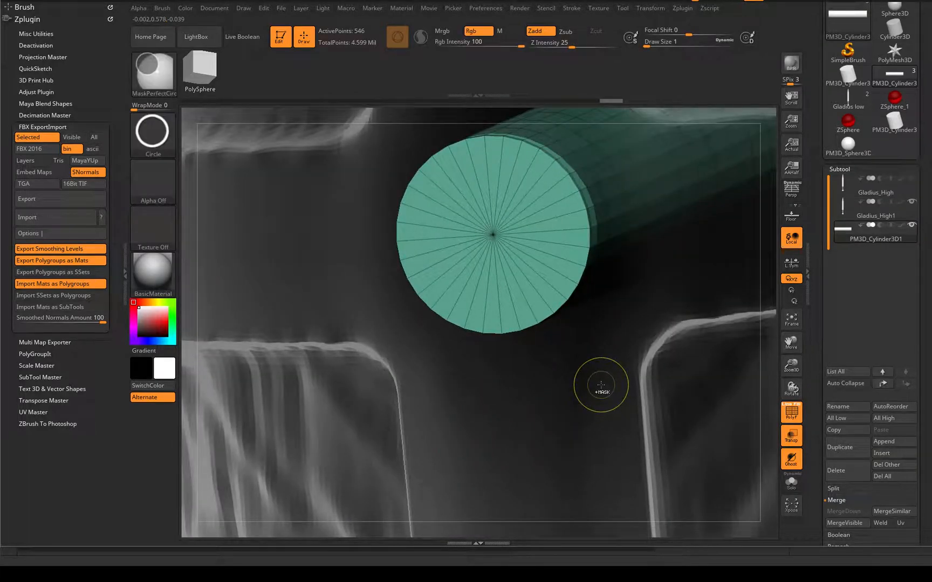
{"action": "key", "text": "ctrl+d"}
{"action": "key", "text": "ctrl+d"}
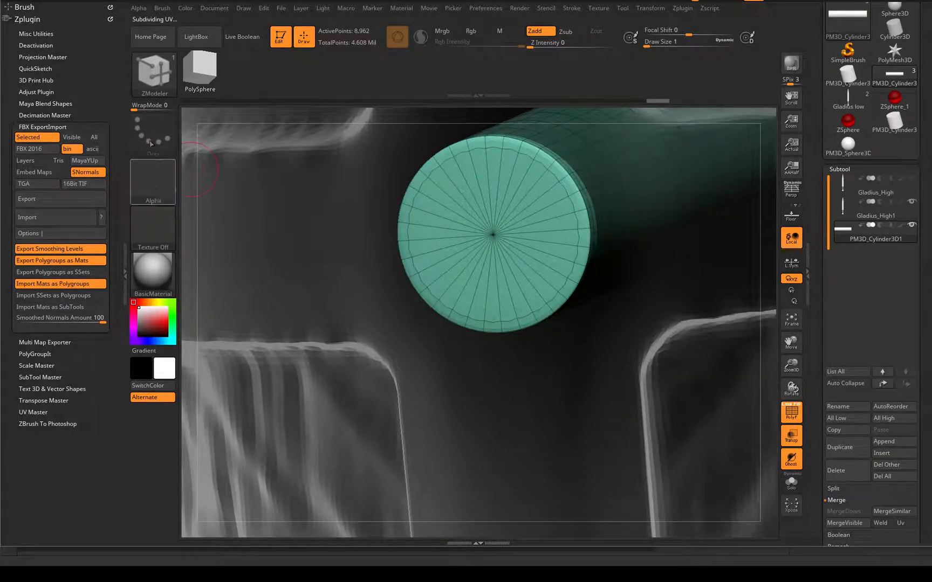
{"action": "left_click", "coordinate": [156, 72]}
{"action": "left_click", "coordinate": [196, 86]}
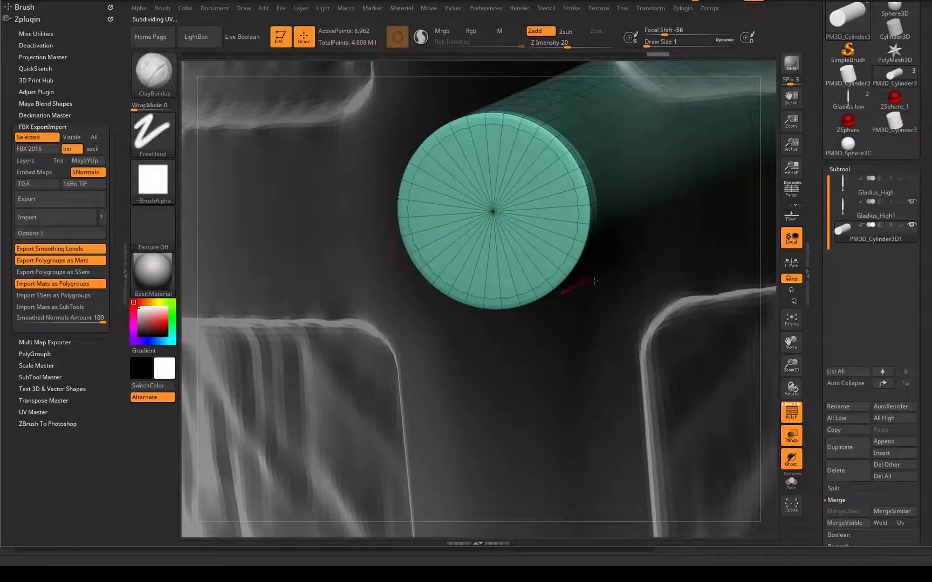
Step: Hide the polyframe and subdivide the cylinder two more times
{"action": "key", "text": "shift+f"}
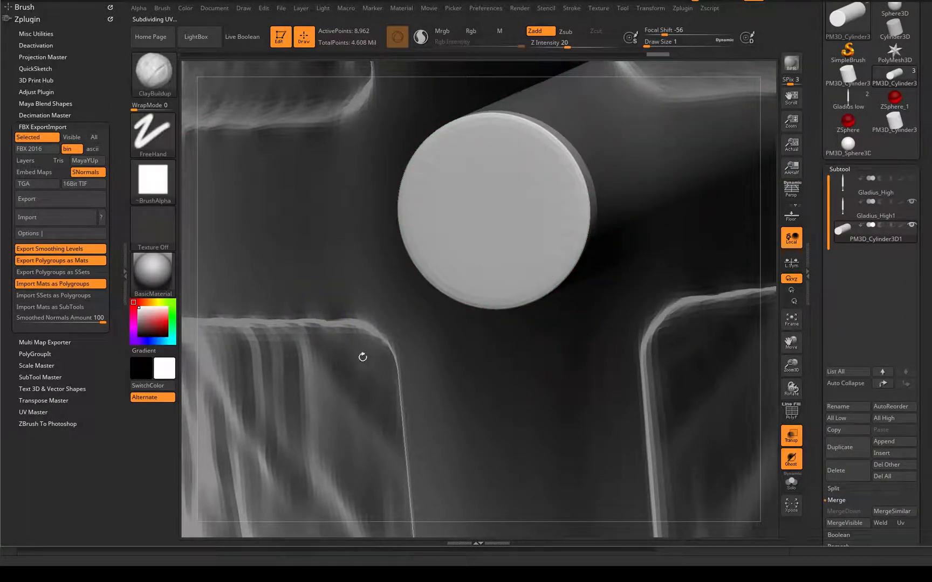
{"action": "key", "text": "ctrl"}
{"action": "key", "text": "ctrl+d"}
{"action": "key", "text": "f"}
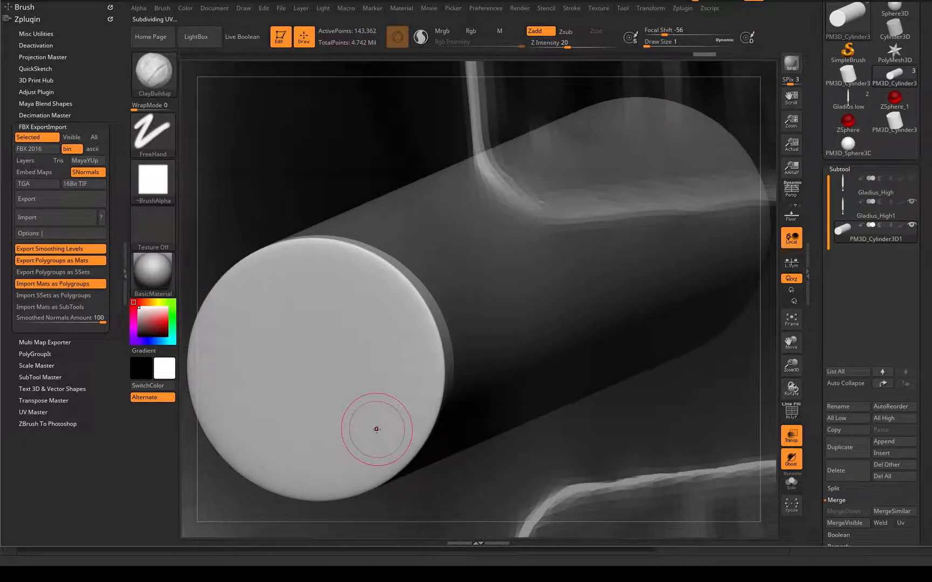
Step: Insert PM3D_Sphere3D as a new subtool and scale it down uniformly to a small rivet head
{"action": "left_click_drag", "start_coordinate": [448, 530], "coordinate": [667, 179], "text": "shift"}
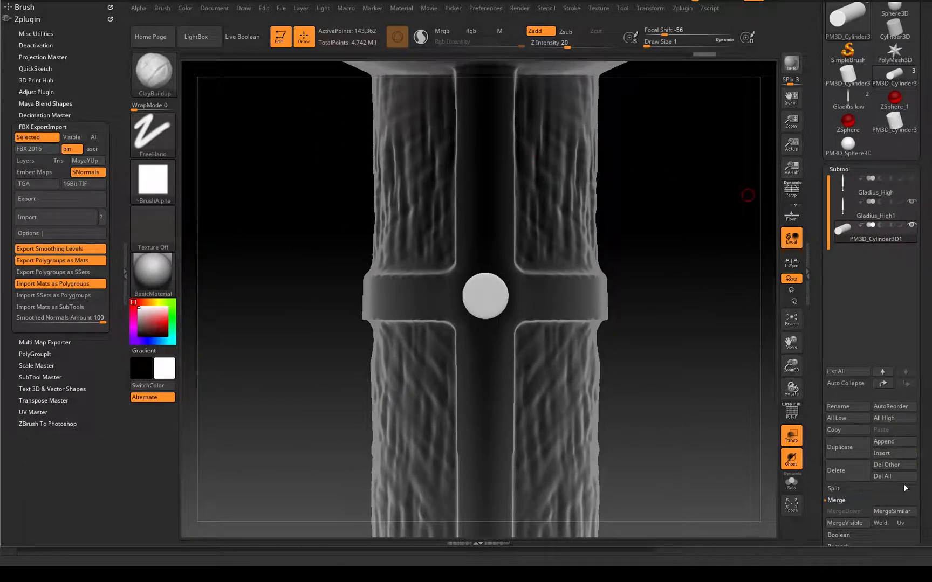
{"action": "left_click", "coordinate": [884, 453]}
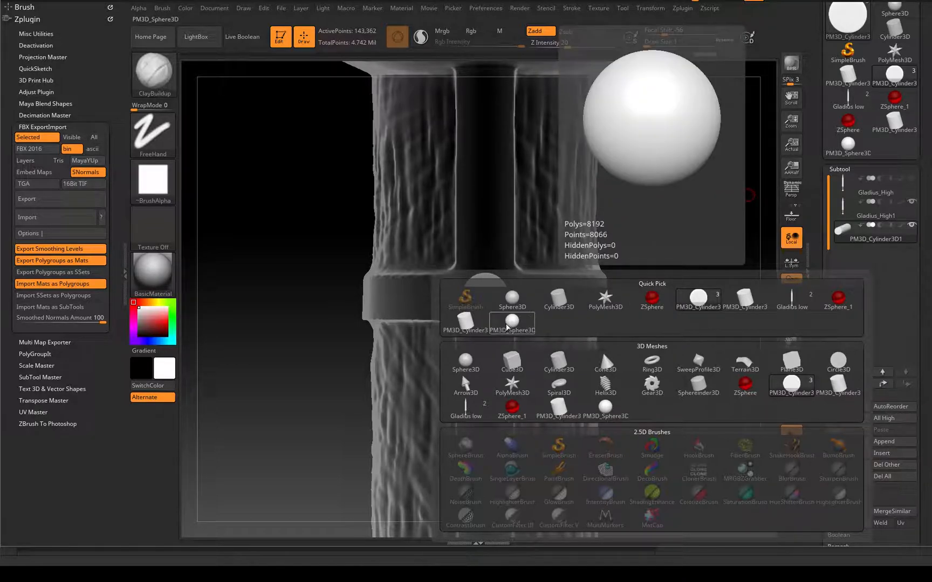
{"action": "left_click", "coordinate": [508, 324]}
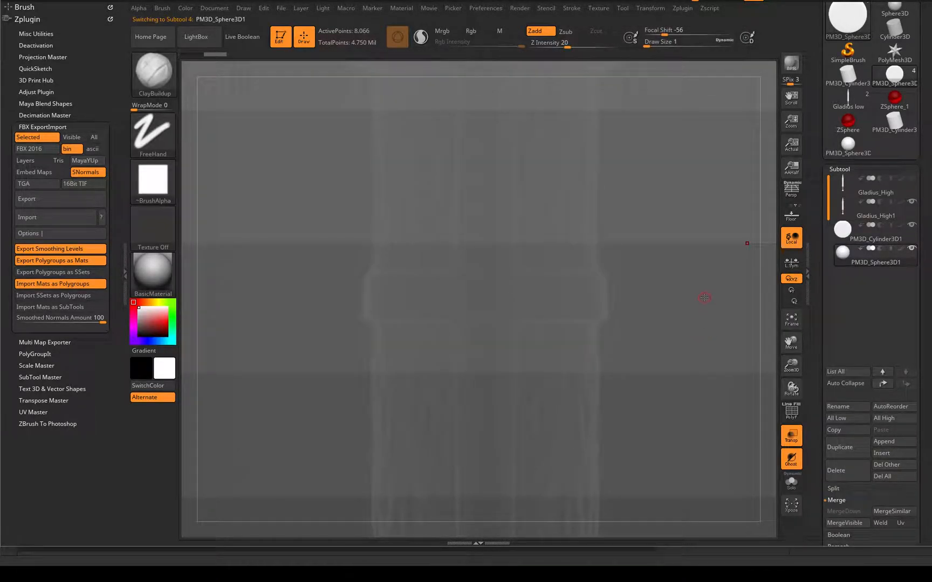
{"action": "key", "text": "w"}
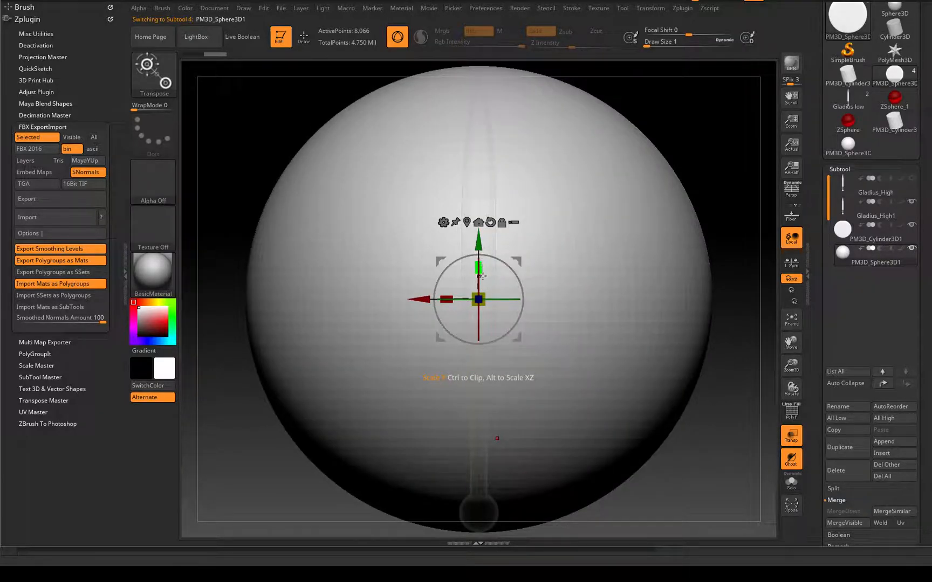
{"action": "left_click_drag", "start_coordinate": [481, 294], "coordinate": [481, 323]}
Step: Move the sphere down to the grip's upper band and out to its surface, over the cylinder's protruding end
{"action": "left_click_drag", "start_coordinate": [476, 246], "coordinate": [477, 376]}
{"action": "right_click_drag", "start_coordinate": [564, 380], "coordinate": [629, 504], "text": "ctrl"}
{"action": "right_click_drag", "start_coordinate": [627, 394], "coordinate": [620, 214], "text": "alt"}
{"action": "left_click_drag", "start_coordinate": [476, 242], "coordinate": [475, 275]}
{"action": "right_click_drag", "start_coordinate": [570, 293], "coordinate": [610, 291], "text": "shift"}
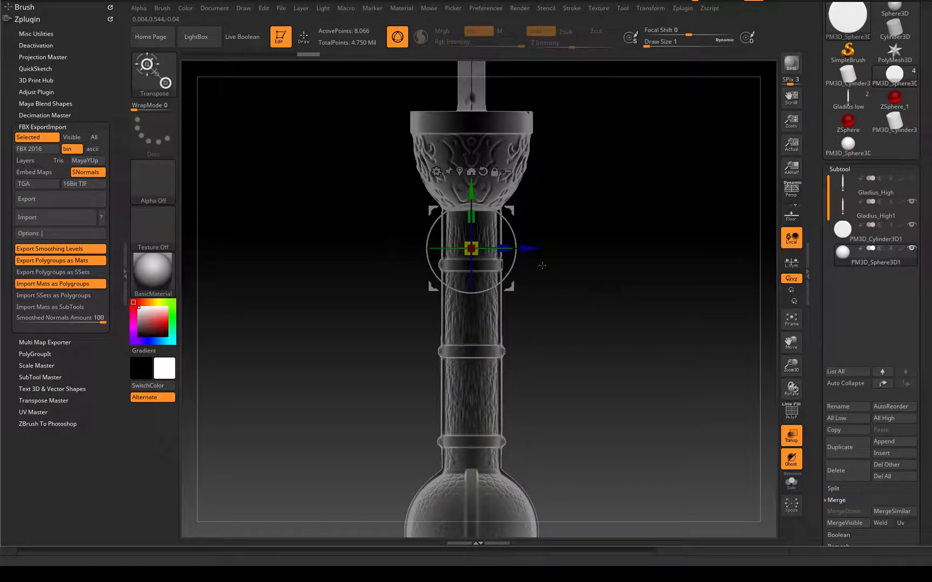
{"action": "left_click_drag", "start_coordinate": [529, 249], "coordinate": [558, 249]}
{"action": "right_click_drag", "start_coordinate": [650, 230], "coordinate": [655, 453], "text": "ctrl"}
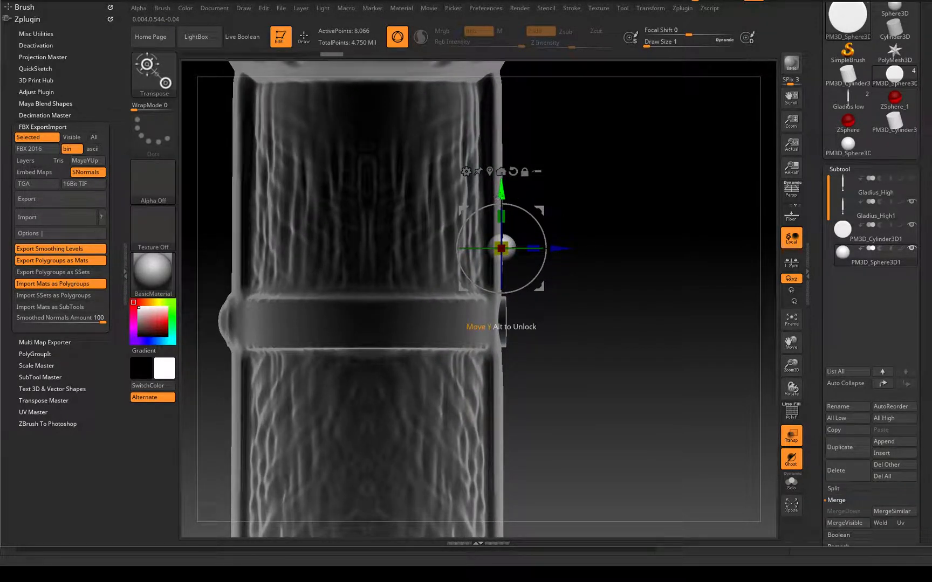
{"action": "left_click_drag", "start_coordinate": [497, 197], "coordinate": [507, 268]}
{"action": "left_click_drag", "start_coordinate": [583, 291], "coordinate": [655, 311]}
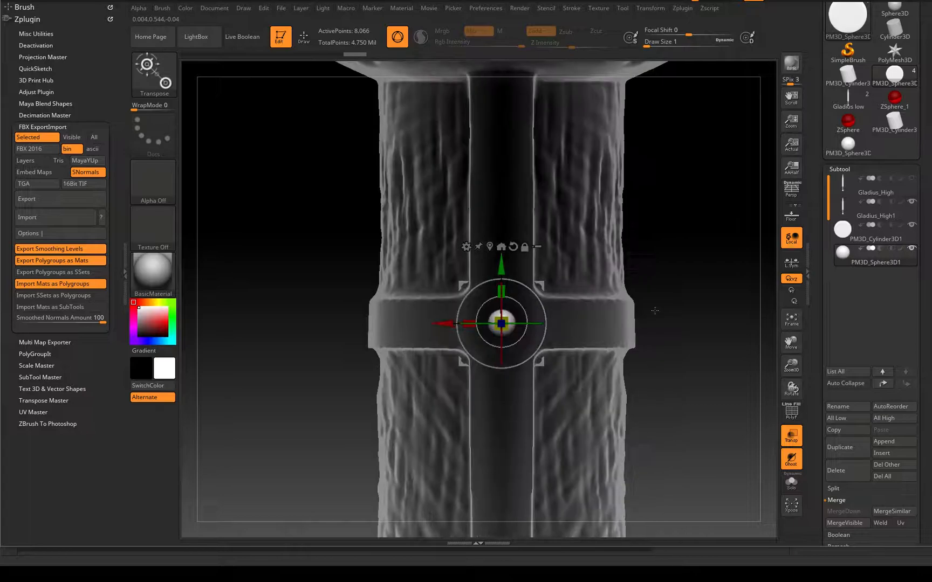
Step: Turn off transparency and scale the sphere uniformly by about 1.19 on the cylinder's end
{"action": "left_click", "coordinate": [792, 435]}
{"action": "mouse_move", "coordinate": [695, 336]}
{"action": "left_mouse_down"}
{"action": "mouse_move", "coordinate": [755, 333]}
{"action": "mouse_move", "coordinate": [710, 333]}
{"action": "left_mouse_up"}
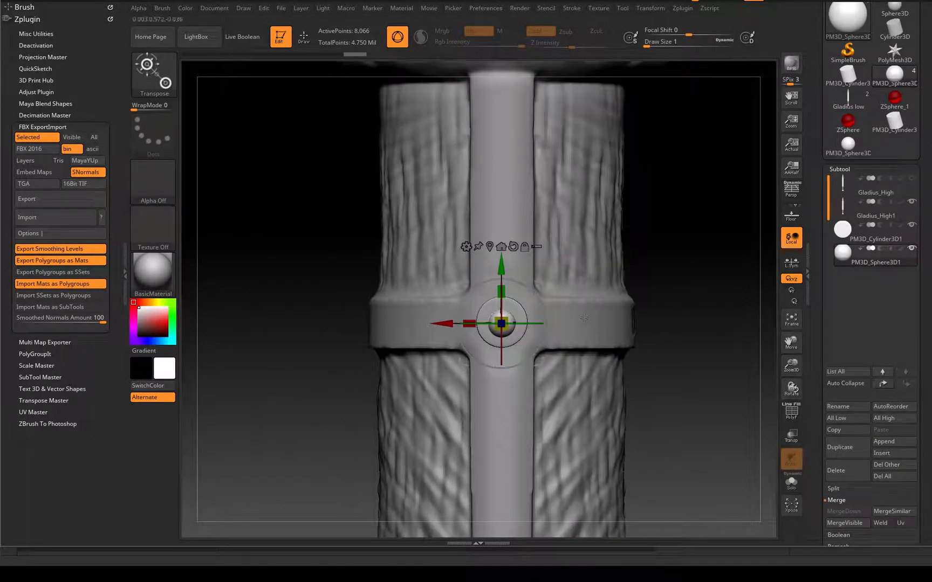
{"action": "left_click_drag", "start_coordinate": [501, 262], "coordinate": [502, 260]}
{"action": "left_click_drag", "start_coordinate": [684, 305], "coordinate": [710, 383]}
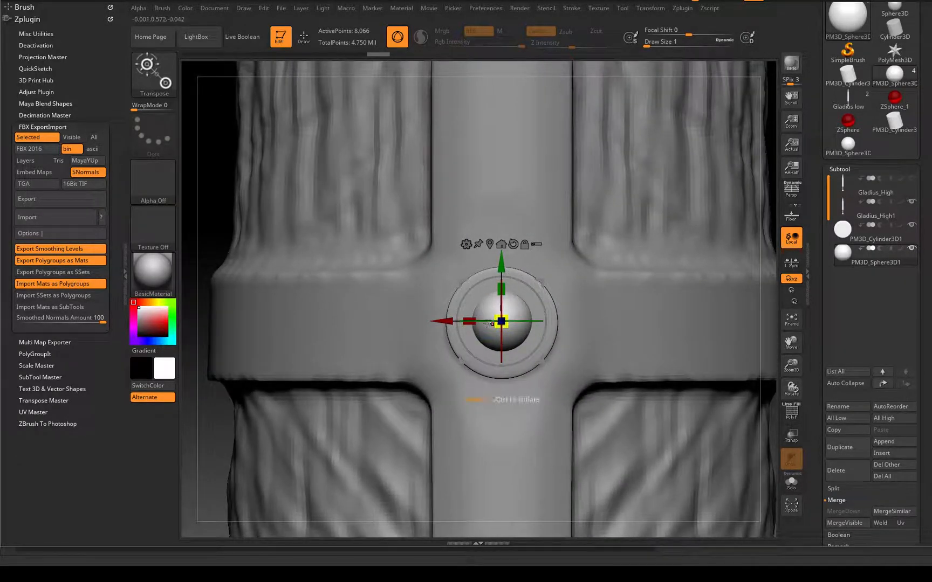
{"action": "left_click_drag", "start_coordinate": [499, 316], "coordinate": [511, 316]}
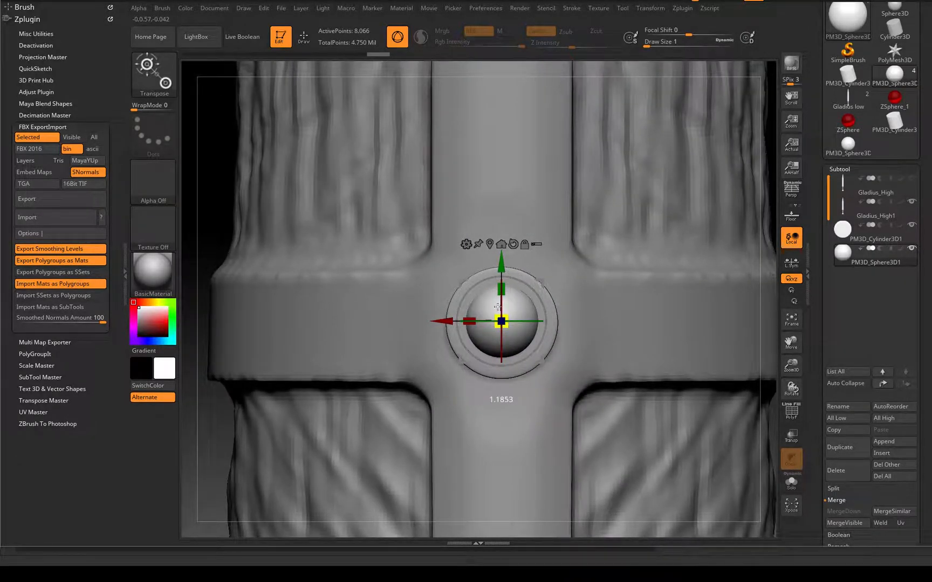
Step: Push the sphere slightly into the cylinder's end, nudge it down to centre it, and return to draw mode
{"action": "left_click_drag", "start_coordinate": [218, 224], "coordinate": [345, 229]}
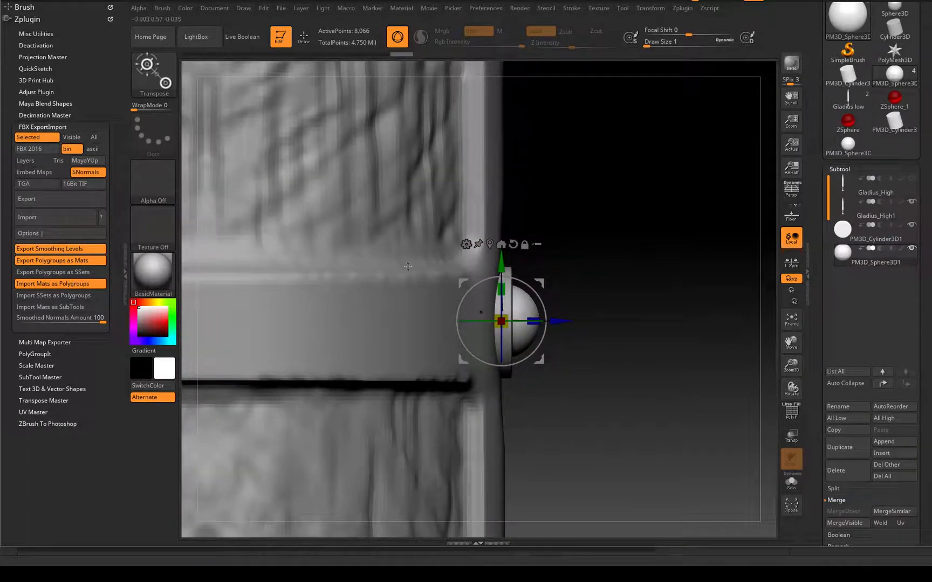
{"action": "left_click_drag", "start_coordinate": [538, 324], "coordinate": [531, 324]}
{"action": "left_click_drag", "start_coordinate": [646, 342], "coordinate": [587, 339]}
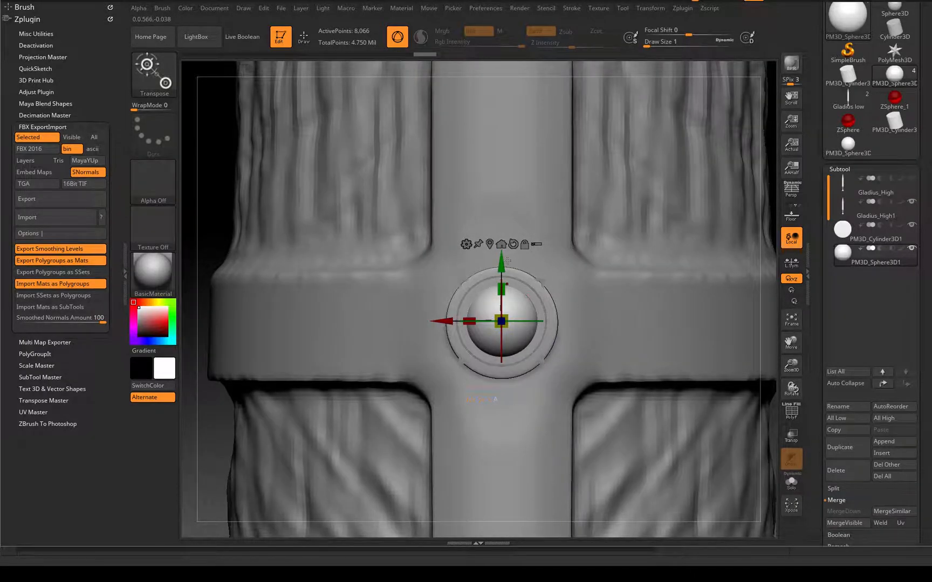
{"action": "left_click_drag", "start_coordinate": [502, 264], "coordinate": [502, 267]}
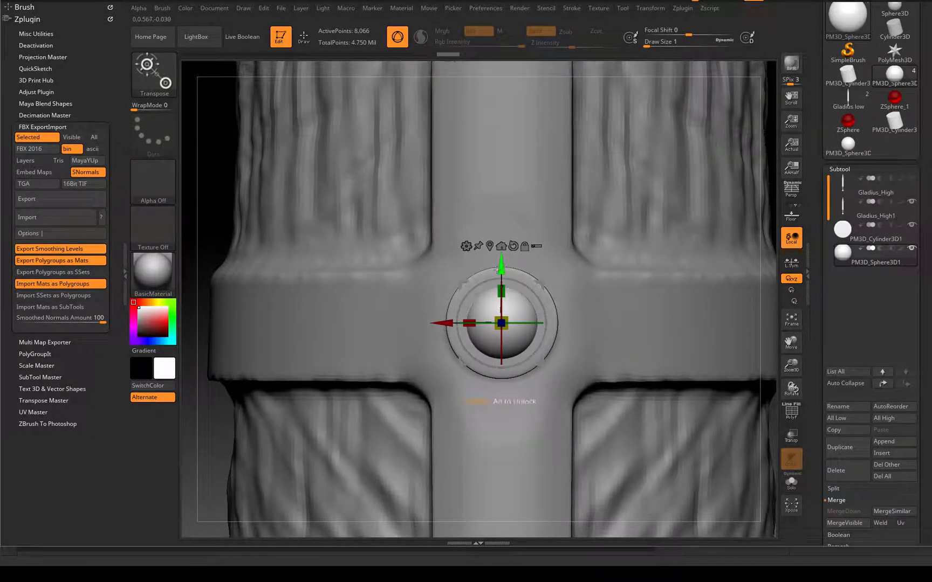
{"action": "left_click_drag", "start_coordinate": [211, 455], "coordinate": [238, 216]}
{"action": "left_click_drag", "start_coordinate": [620, 296], "coordinate": [586, 235], "text": "alt"}
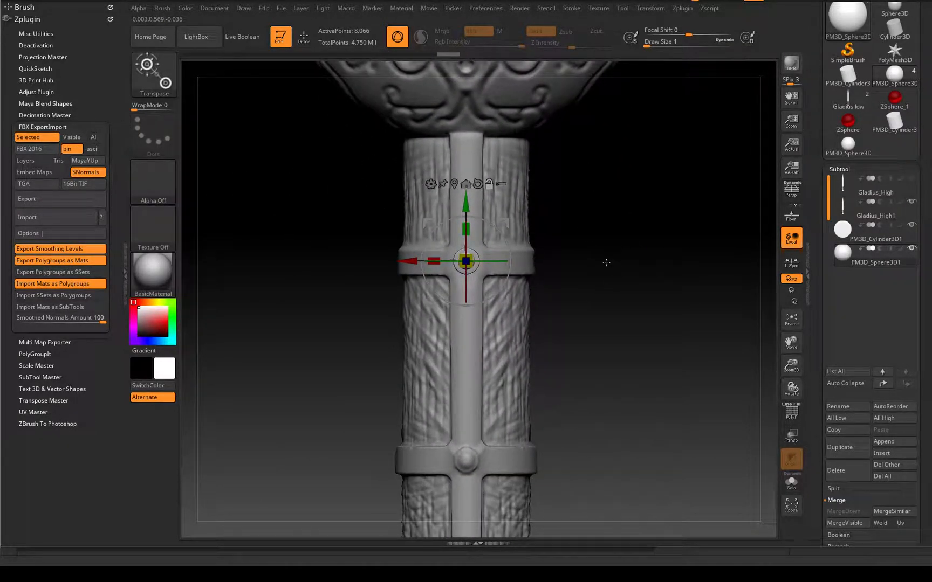
{"action": "key", "text": "q"}
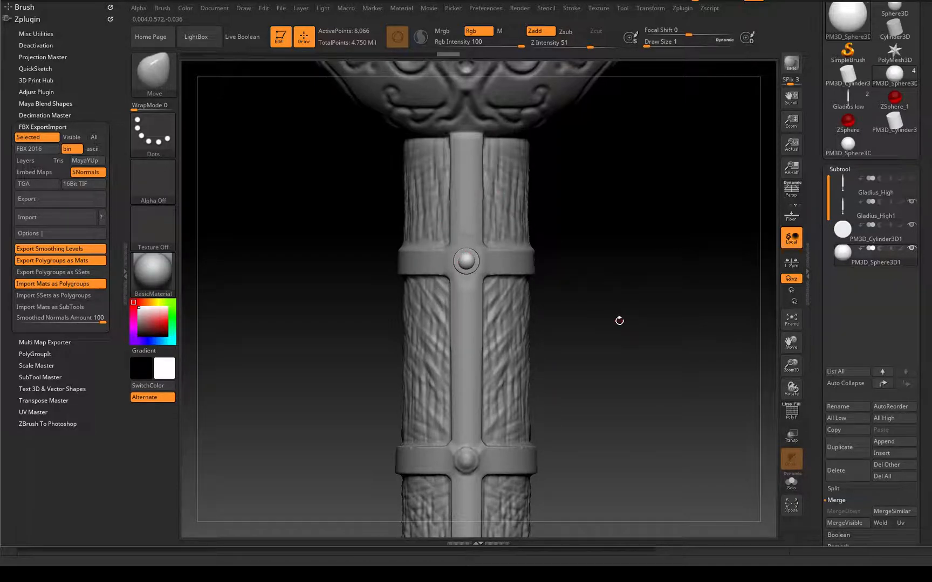
Step: Merge the PM3D_Cylinder3D1 and PM3D_Sphere3D1 rivet subtools down into Gladius_High1
{"action": "right_click_drag", "start_coordinate": [609, 314], "coordinate": [546, 259], "text": "ctrl"}
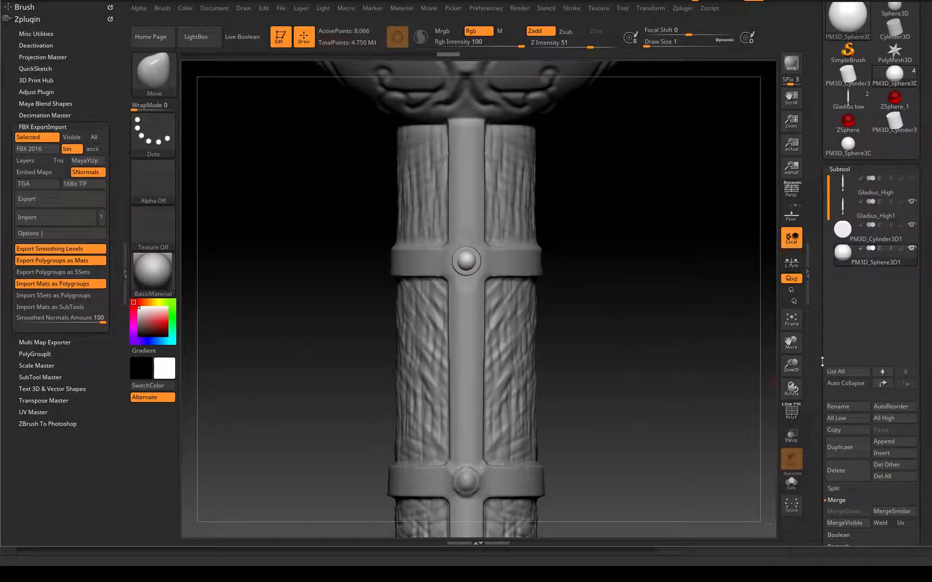
{"action": "mouse_move", "coordinate": [890, 245]}
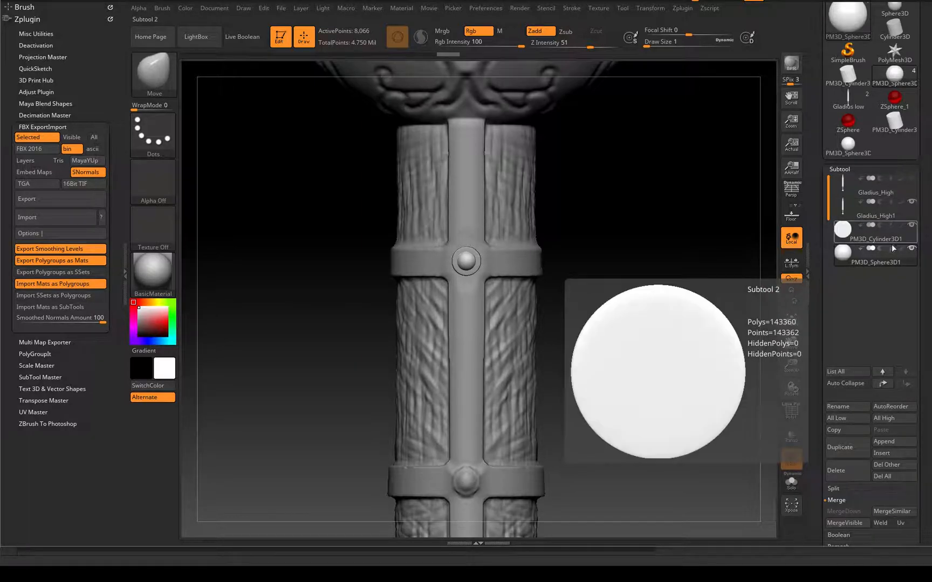
{"action": "left_click", "coordinate": [894, 214]}
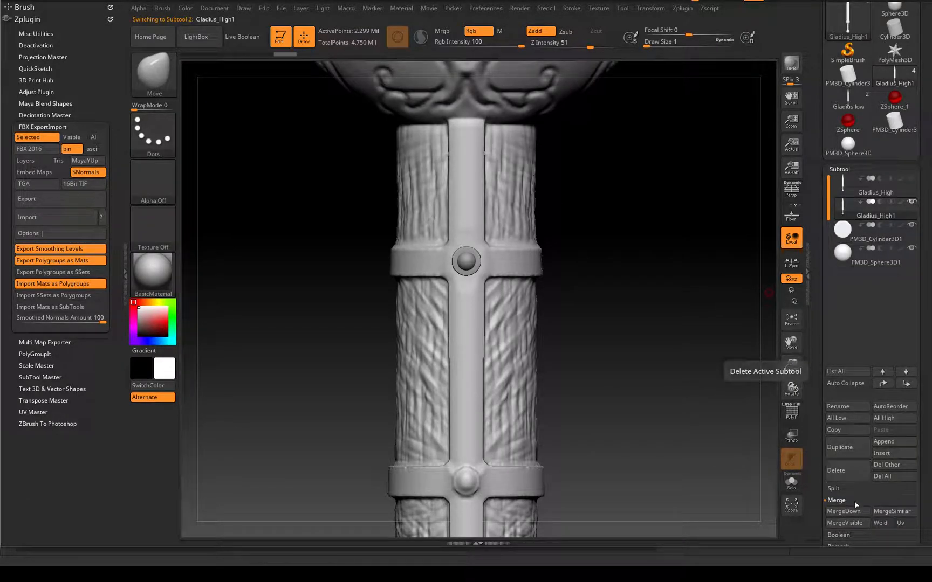
{"action": "left_click", "coordinate": [845, 510]}
{"action": "key", "text": "Return"}
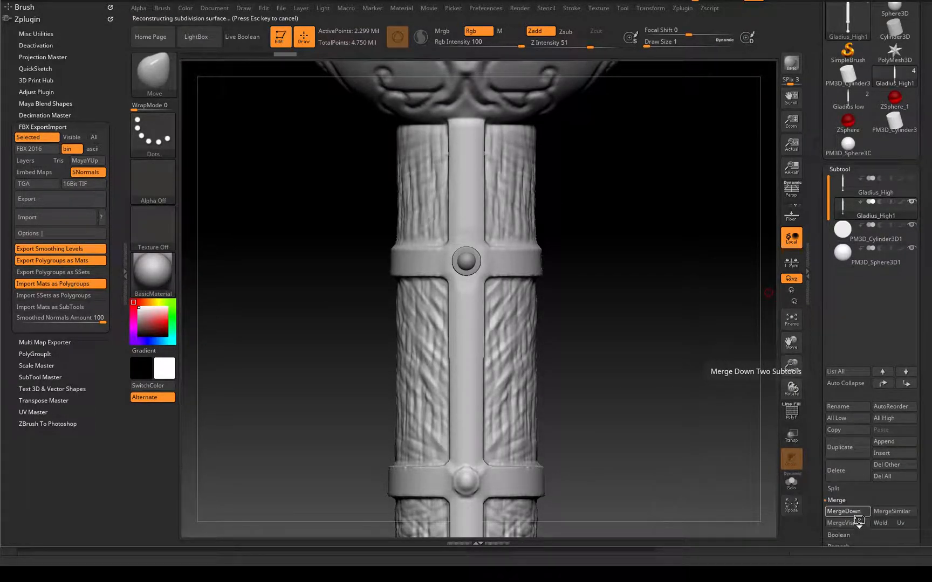
{"action": "left_click", "coordinate": [857, 512]}
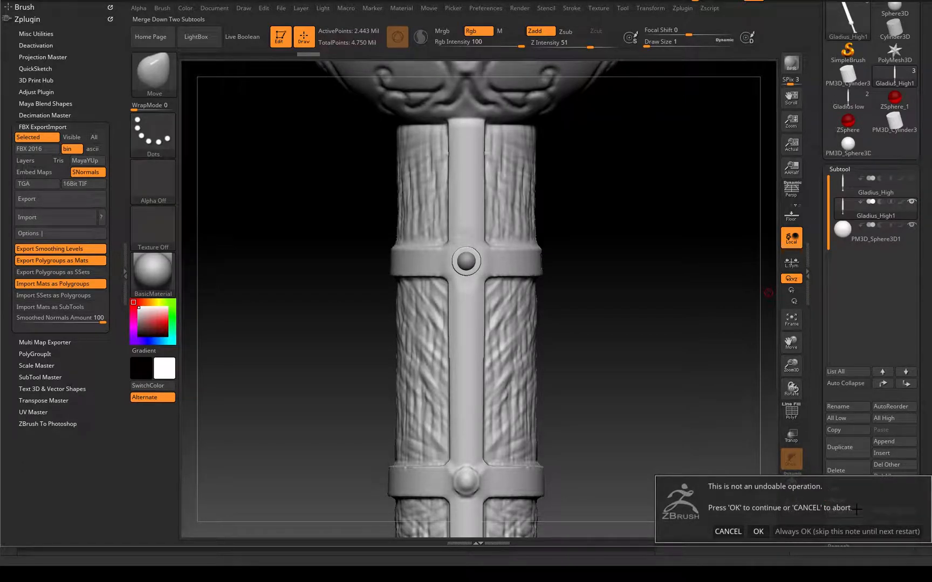
{"action": "left_click", "coordinate": [760, 528]}
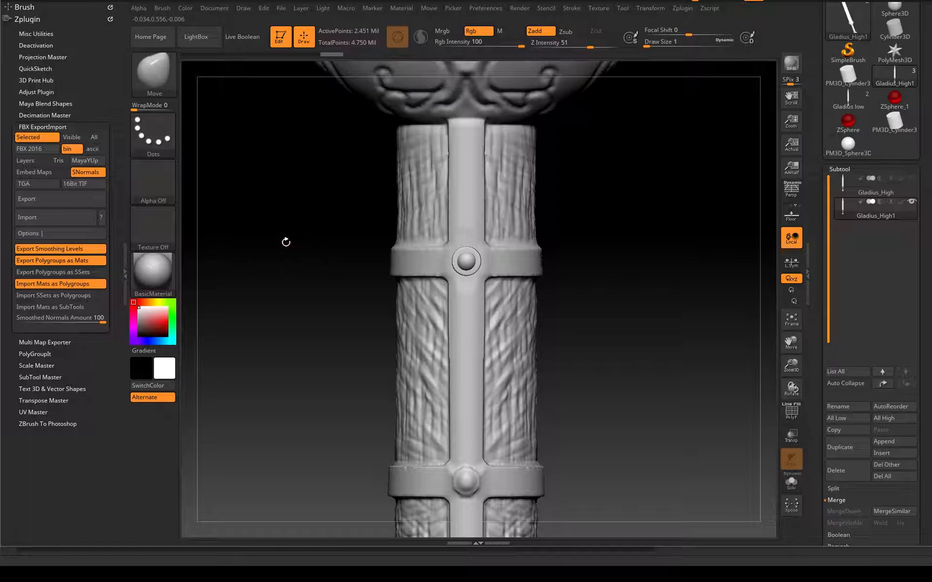
Step: Bring up the Decimation Master options for pre-processing the merged Gladius_High1 subtool
{"action": "left_click", "coordinate": [65, 128]}
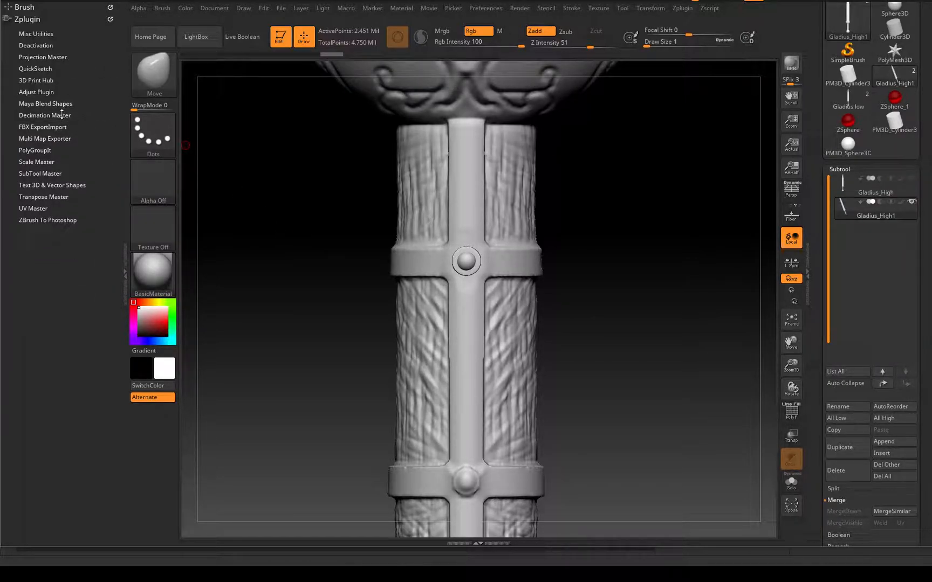
{"action": "left_click", "coordinate": [61, 114]}
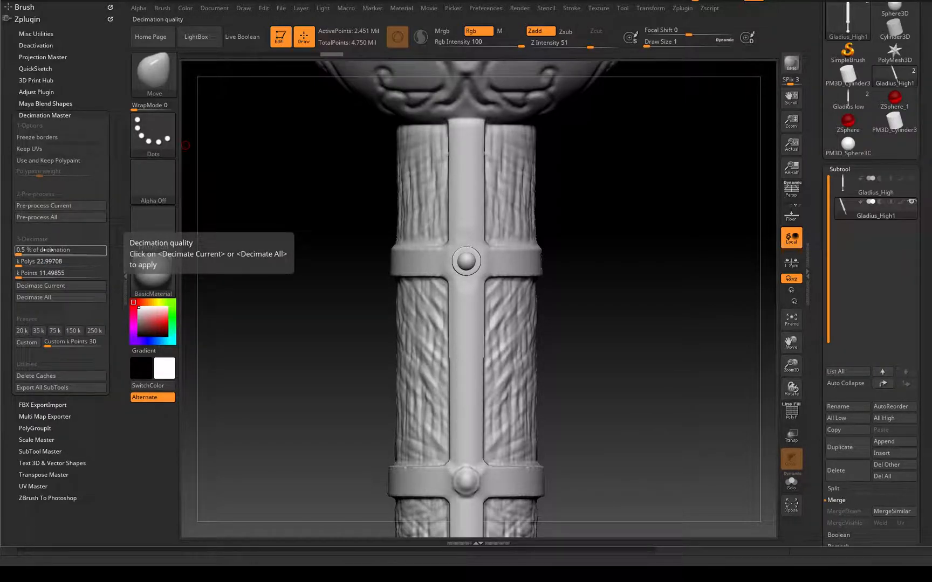
{"action": "left_click", "coordinate": [47, 205]}
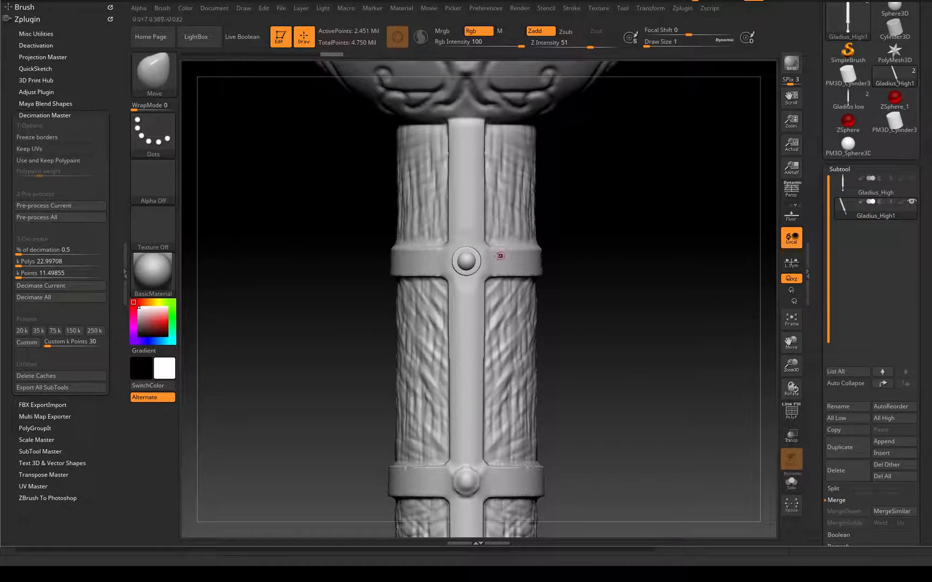
Step: Switch to the Gladius low tool, select its Gladius Med subtool and display the polygon wireframe
{"action": "left_click", "coordinate": [856, 96]}
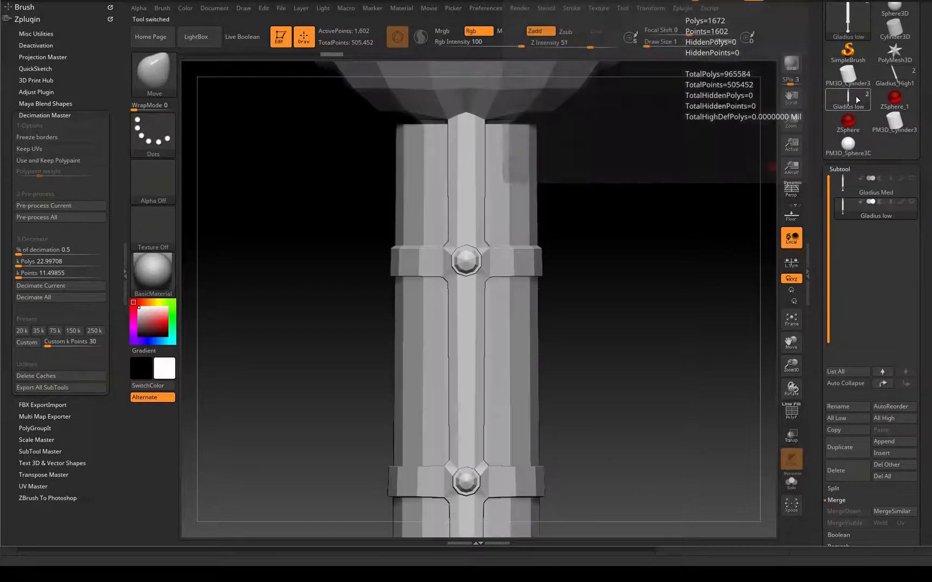
{"action": "left_click", "coordinate": [879, 185]}
{"action": "left_click_drag", "start_coordinate": [679, 400], "coordinate": [675, 259], "text": "alt"}
{"action": "key", "text": "shift"}
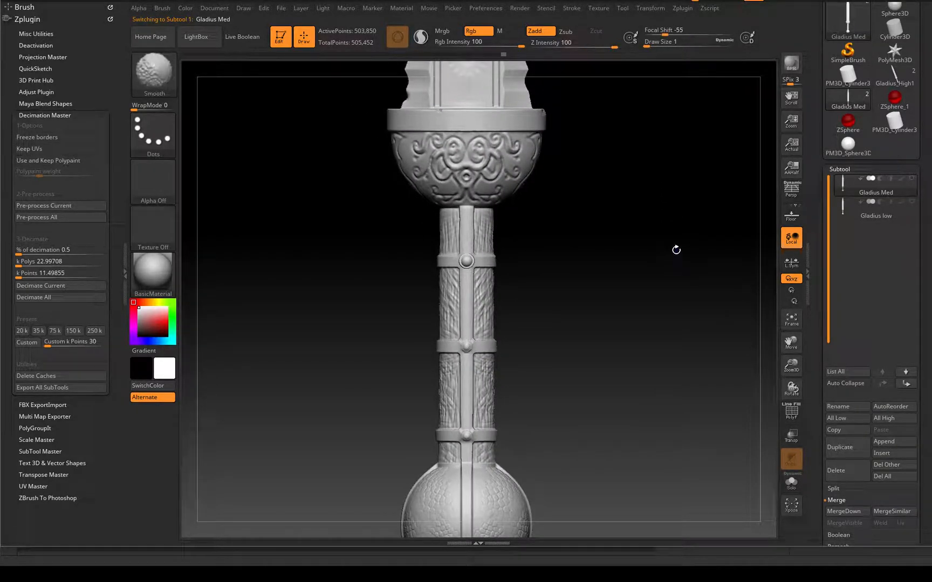
{"action": "key", "text": "shift+f"}
Step: Examine Gladius Med's decimated mesh at the rivet, grip, pommel, guard and blade, along with its point count
{"action": "left_click_drag", "start_coordinate": [614, 213], "coordinate": [611, 301], "text": "alt"}
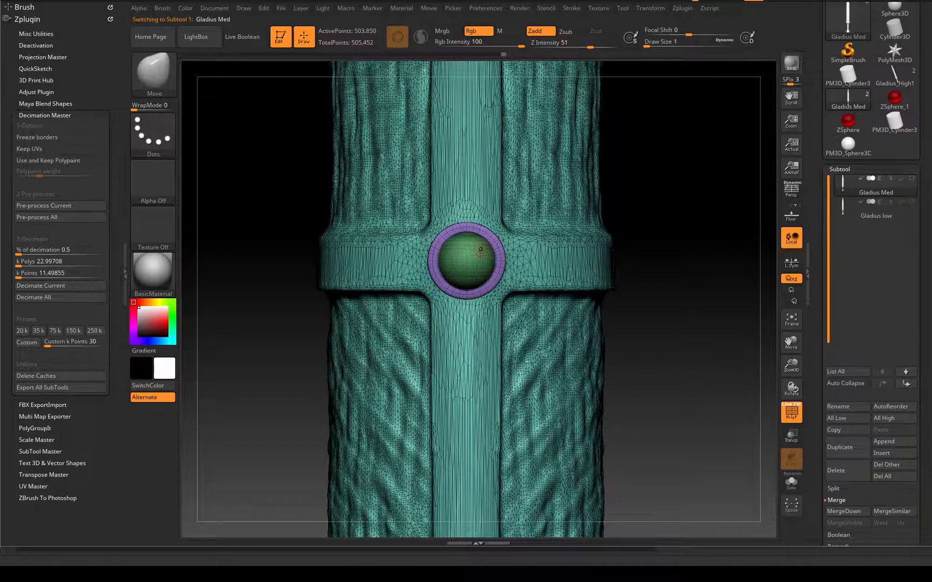
{"action": "left_click_drag", "start_coordinate": [702, 423], "coordinate": [688, 91], "text": "alt"}
{"action": "left_click_drag", "start_coordinate": [664, 371], "coordinate": [634, 309], "text": "alt"}
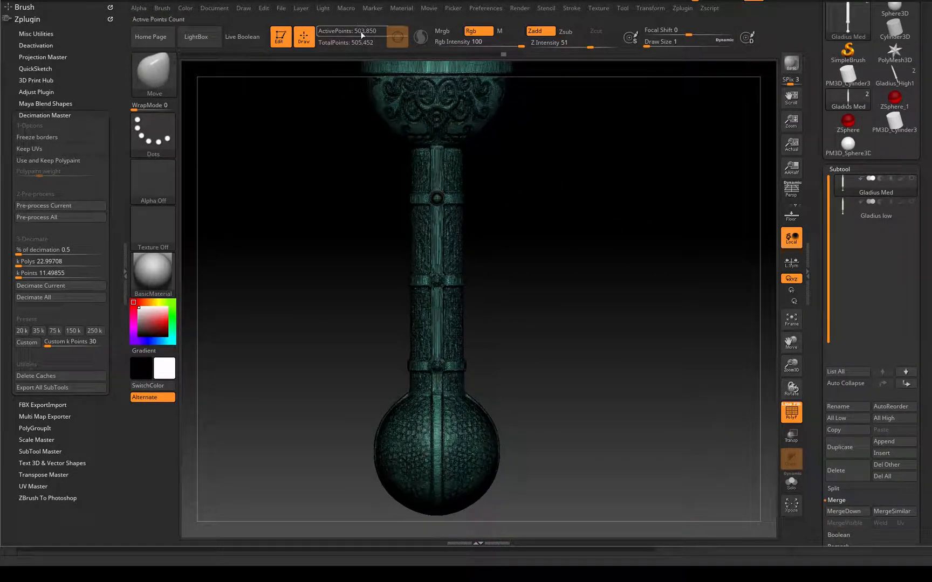
{"action": "left_click_drag", "start_coordinate": [540, 215], "coordinate": [582, 219]}
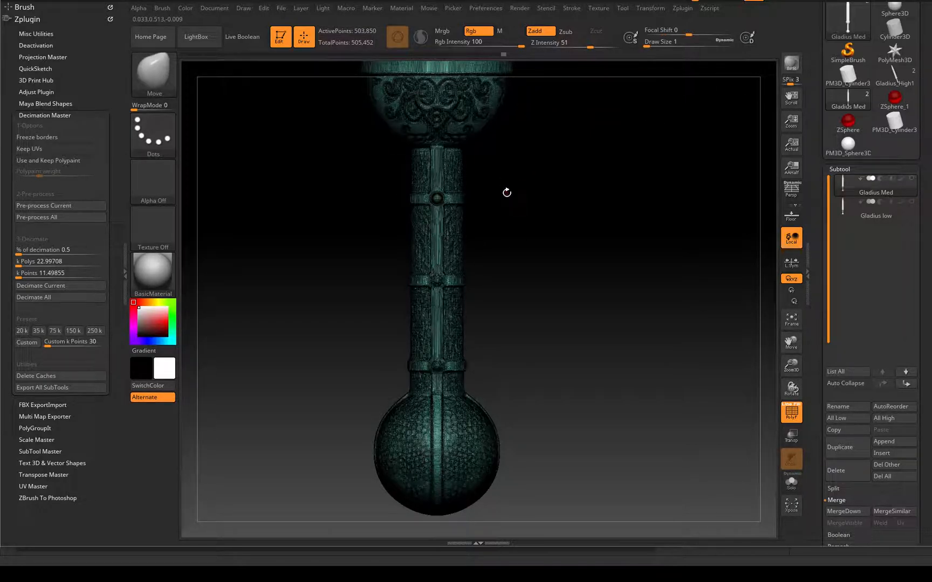
{"action": "left_click_drag", "start_coordinate": [515, 164], "coordinate": [519, 317], "text": "alt"}
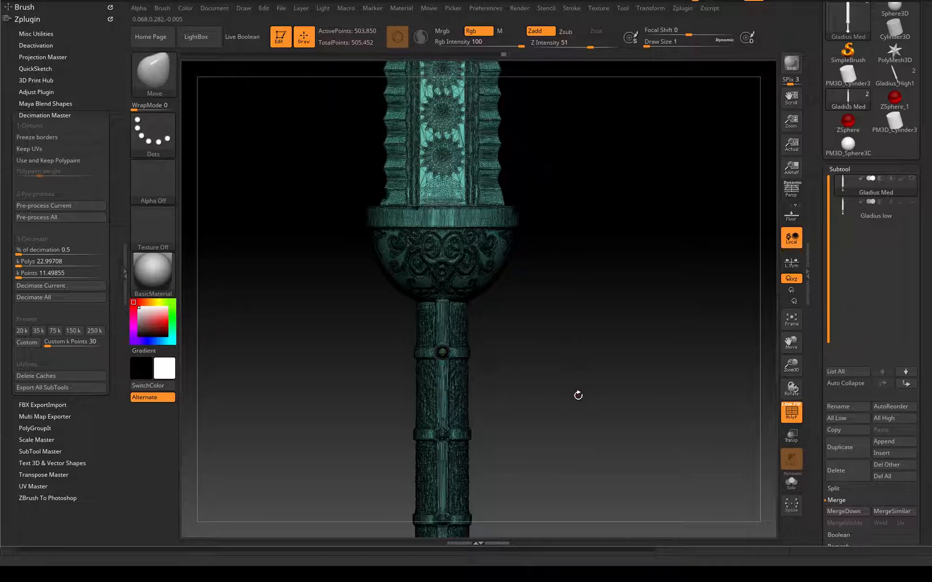
{"action": "left_click_drag", "start_coordinate": [629, 415], "coordinate": [633, 283], "text": "alt"}
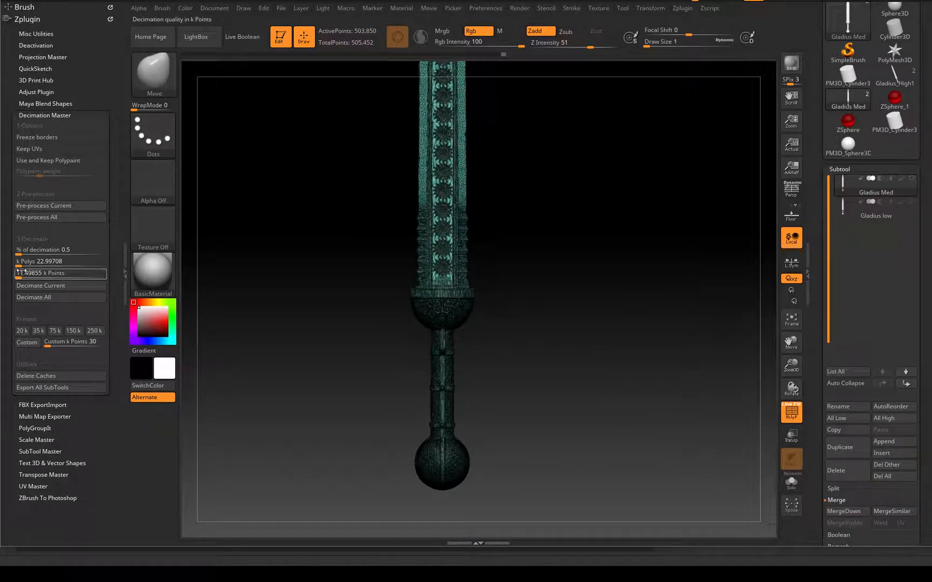
{"action": "left_click", "coordinate": [41, 115]}
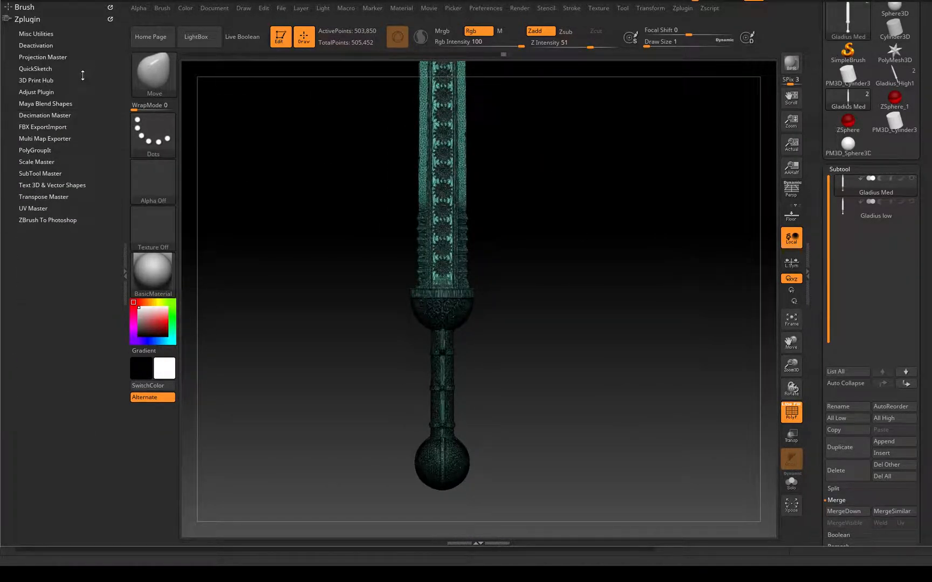
{"action": "left_click", "coordinate": [43, 128]}
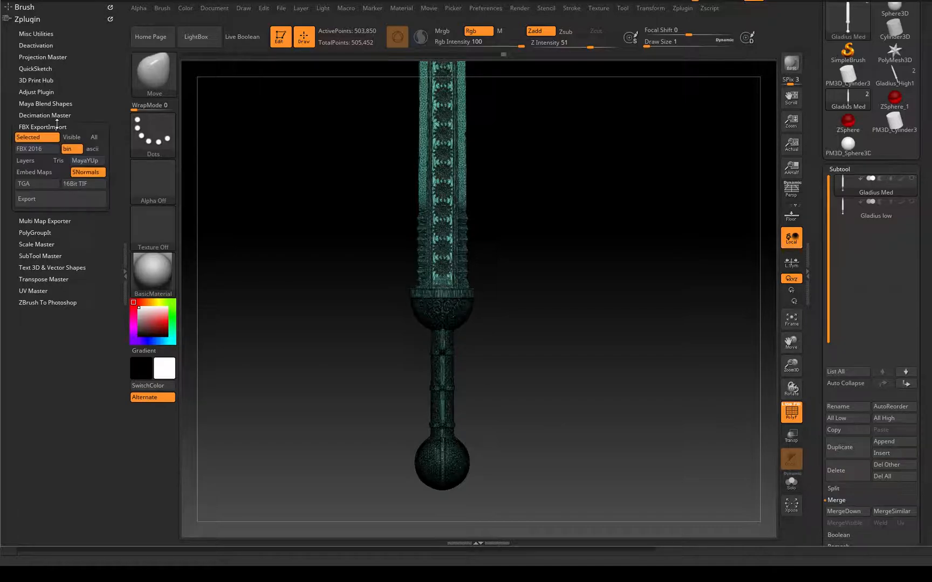
{"action": "left_click", "coordinate": [55, 200]}
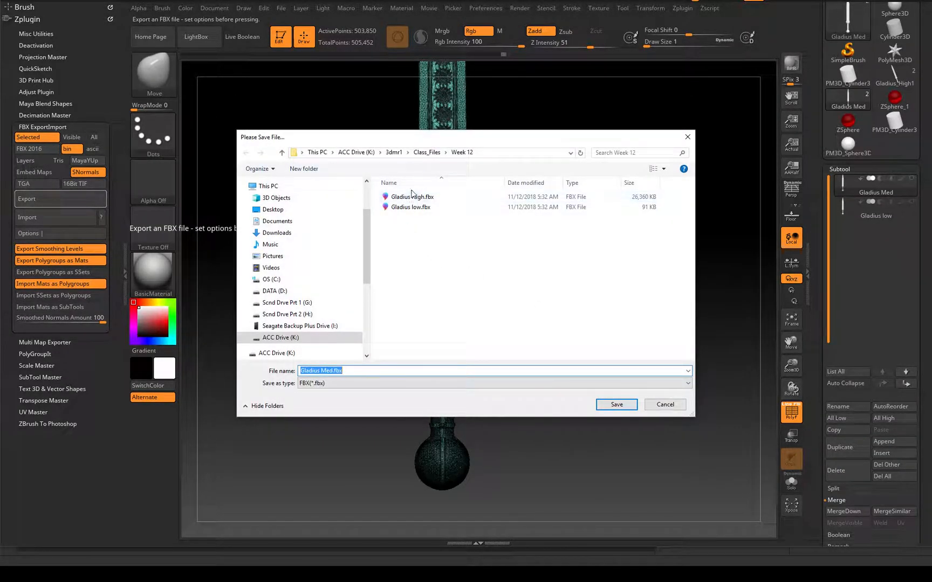
{"action": "left_click", "coordinate": [674, 405]}
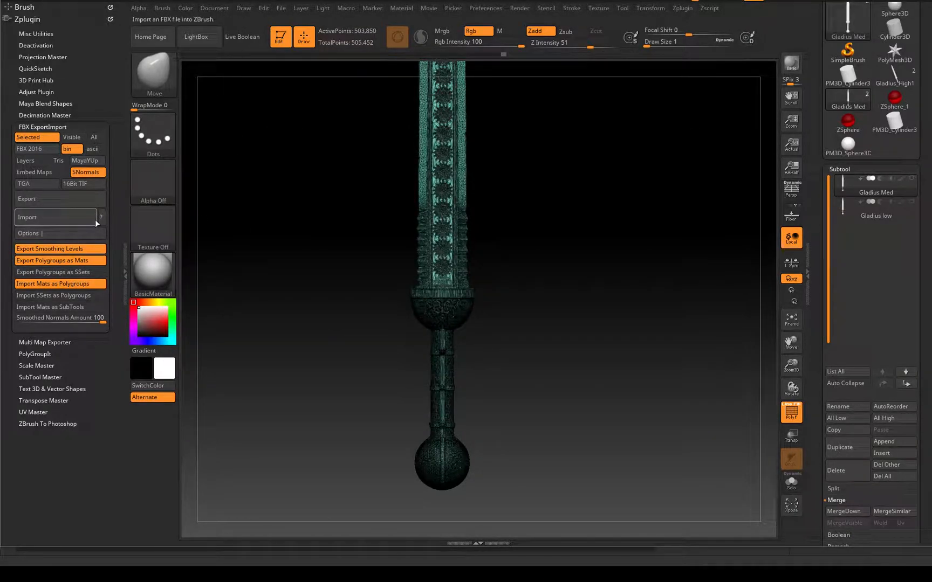
Step: Select the Gladius low subtool, compare it briefly with Gladius Med and start its FBX export
{"action": "left_click", "coordinate": [861, 214]}
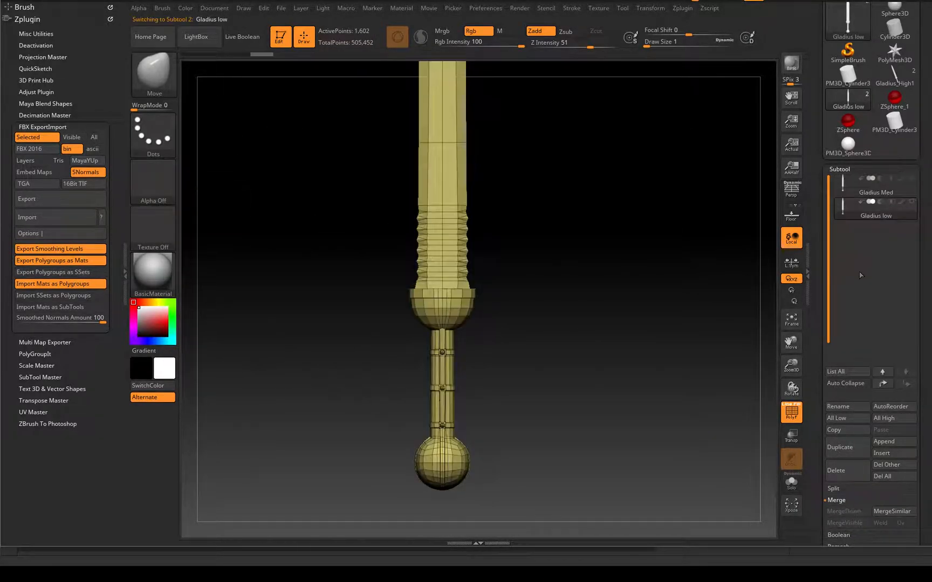
{"action": "left_click", "coordinate": [911, 179]}
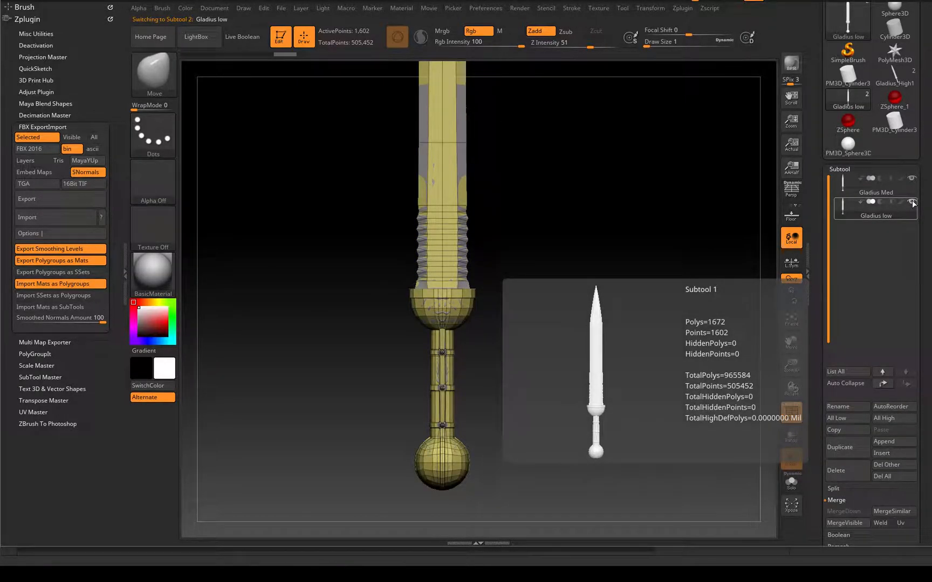
{"action": "left_click", "coordinate": [912, 202]}
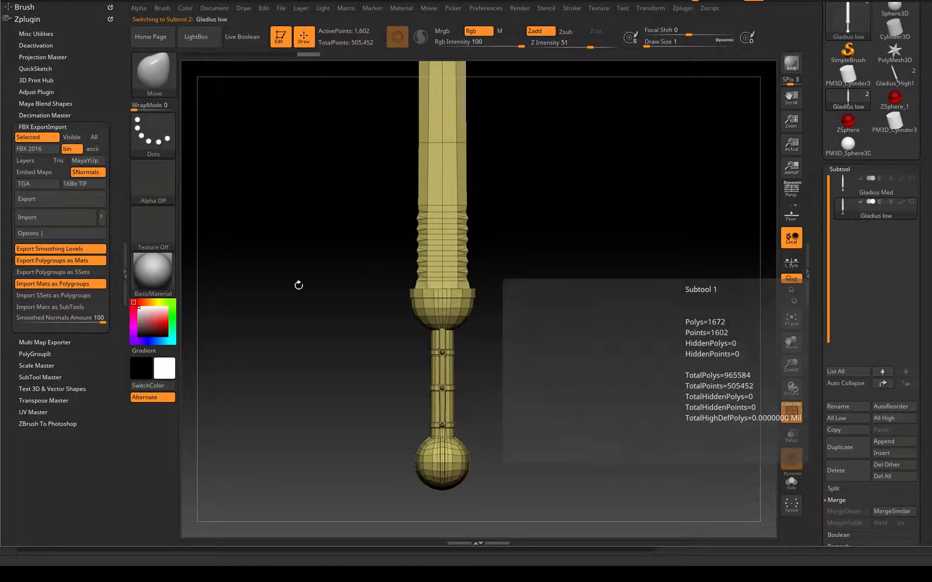
{"action": "left_click", "coordinate": [54, 206]}
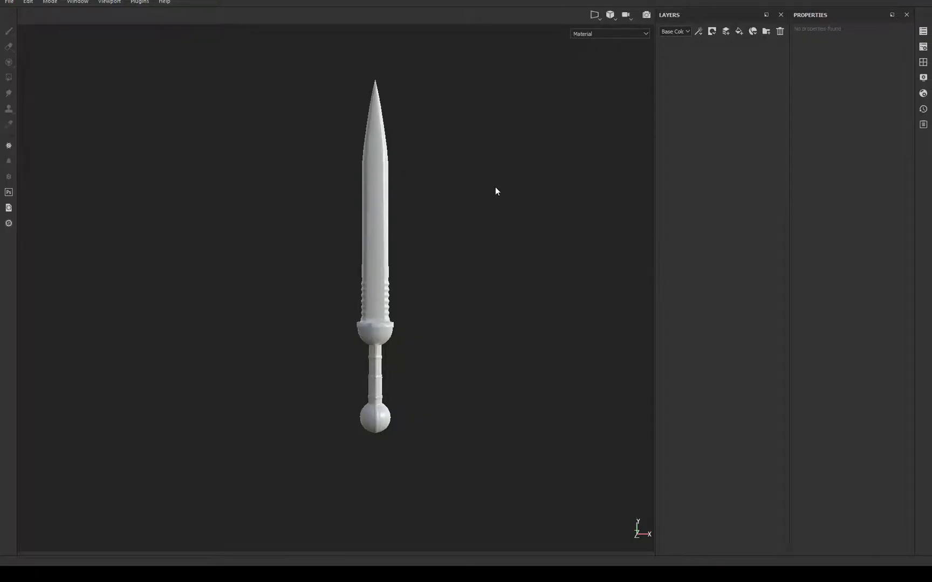
Step: Switch to Substance Painter, view the low-poly sword's UV layout in the combined 3D/2D view, and return to 3D only
{"action": "left_click", "coordinate": [473, 222]}
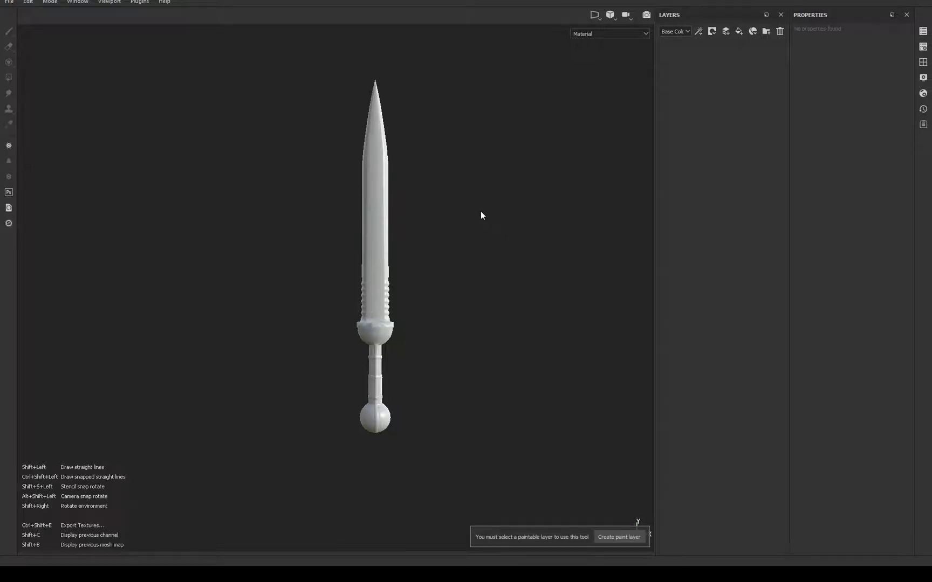
{"action": "left_click", "coordinate": [601, 16]}
{"action": "left_click", "coordinate": [603, 29]}
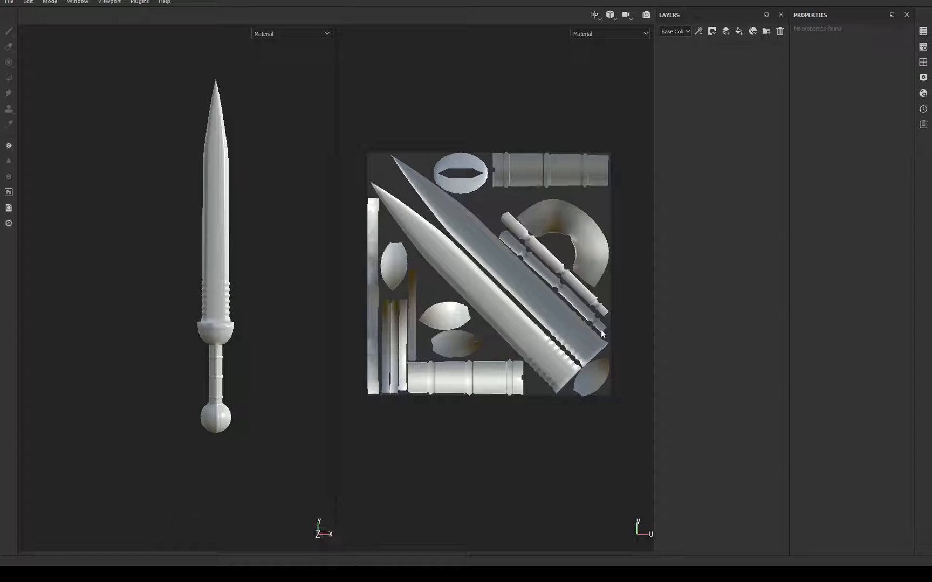
{"action": "left_click", "coordinate": [598, 15]}
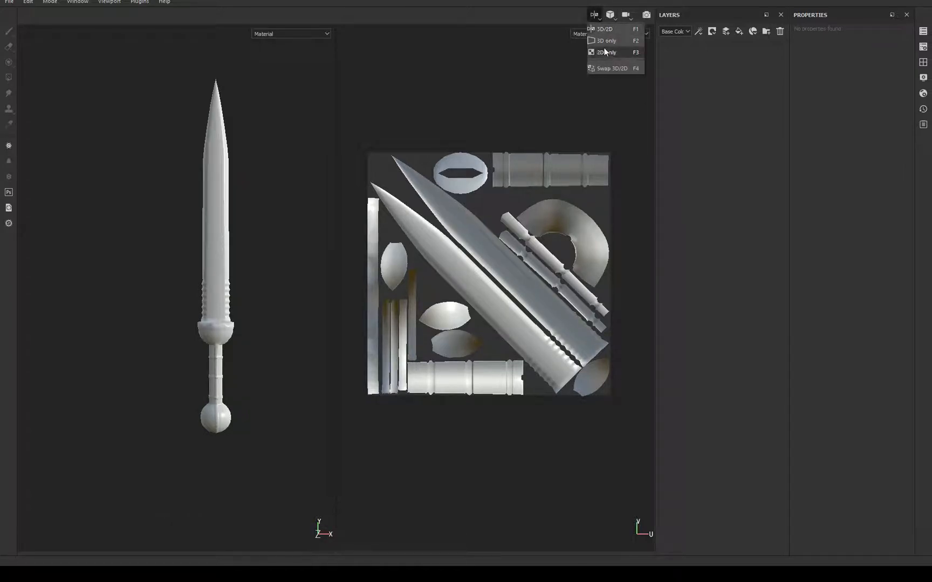
{"action": "left_click", "coordinate": [604, 43]}
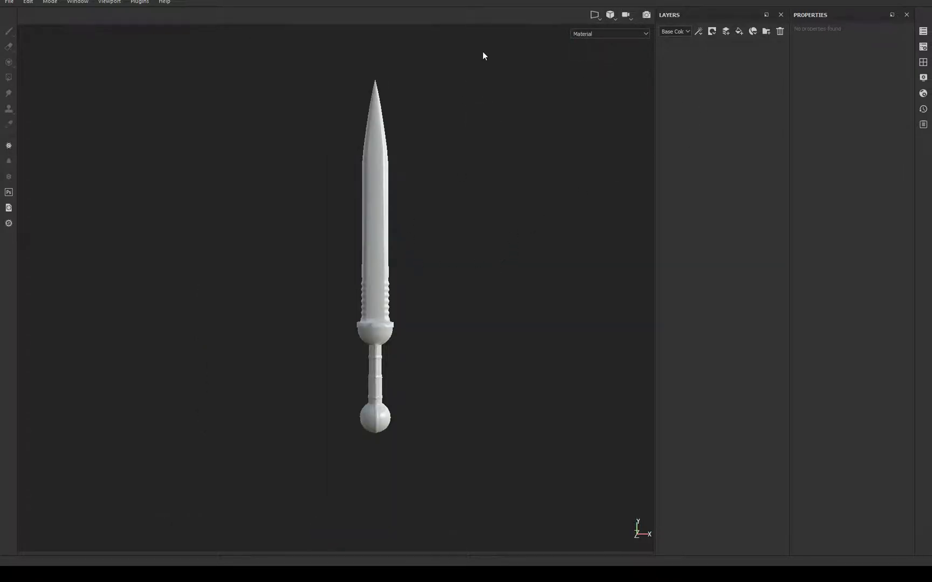
Step: Bake the Gladius_low0 mesh maps at 2048 from the high-poly gladius FBX, without the ID map
{"action": "left_click", "coordinate": [923, 46]}
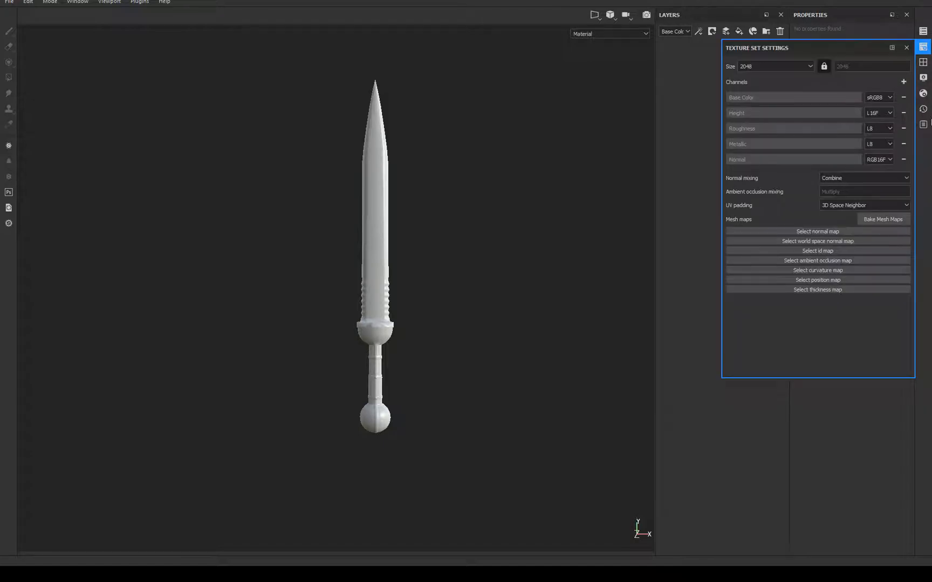
{"action": "left_click", "coordinate": [874, 218]}
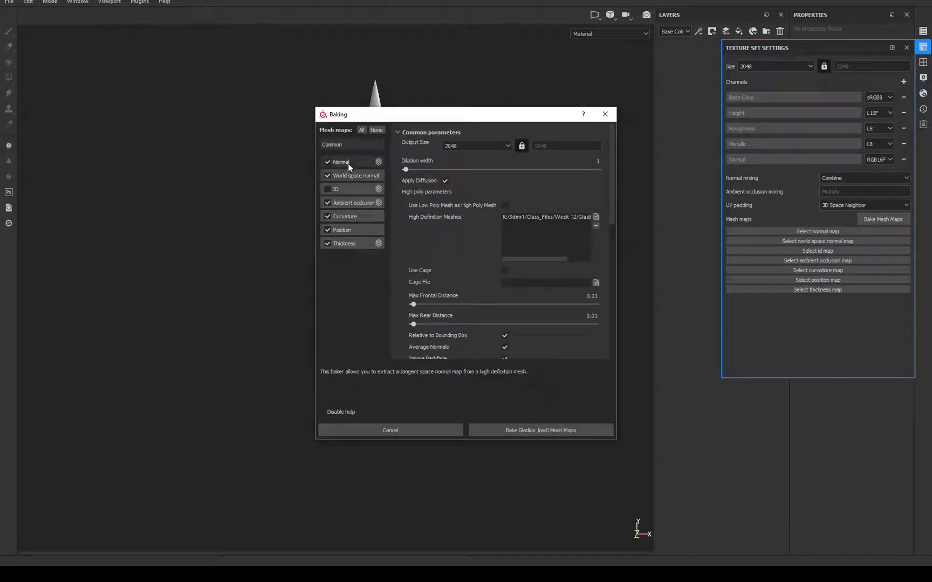
{"action": "left_click", "coordinate": [596, 217]}
{"action": "left_click", "coordinate": [407, 198]}
{"action": "left_click", "coordinate": [616, 405]}
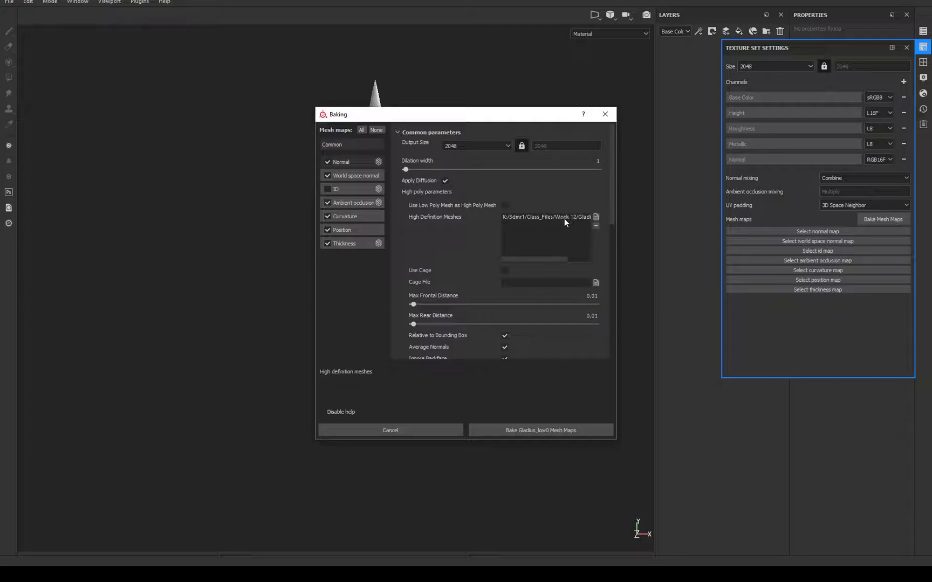
{"action": "left_click", "coordinate": [532, 431]}
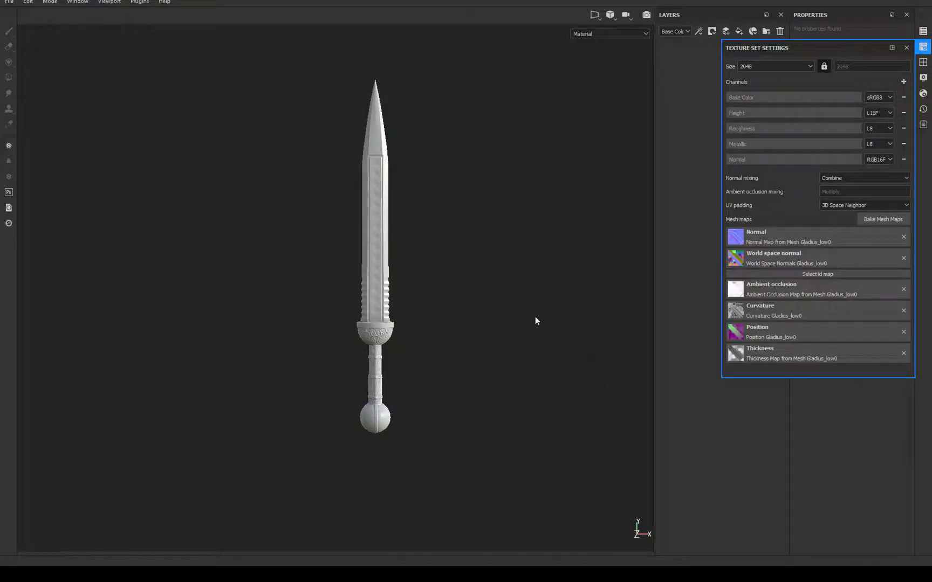
Step: Examine the baked surface detail on the sword's blade, guard, grip and pommel
{"action": "mouse_move", "coordinate": [485, 179]}
{"action": "left_mouse_down", "text": "alt"}
{"action": "mouse_move", "coordinate": [491, 162]}
{"action": "mouse_move", "coordinate": [498, 171]}
{"action": "mouse_move", "coordinate": [472, 173]}
{"action": "mouse_move", "coordinate": [491, 325]}
{"action": "mouse_move", "coordinate": [463, 184]}
{"action": "left_mouse_up", "text": "alt"}
{"action": "right_click_drag", "start_coordinate": [465, 188], "coordinate": [542, 466], "text": "alt"}
{"action": "mouse_move", "coordinate": [504, 264]}
{"action": "left_mouse_down", "text": "alt"}
{"action": "mouse_move", "coordinate": [488, 185]}
{"action": "mouse_move", "coordinate": [422, 233]}
{"action": "mouse_move", "coordinate": [520, 235]}
{"action": "left_mouse_up", "text": "alt"}
{"action": "mouse_move", "coordinate": [518, 168]}
{"action": "right_mouse_down", "text": "alt"}
{"action": "mouse_move", "coordinate": [574, 564]}
{"action": "mouse_move", "coordinate": [576, 193]}
{"action": "mouse_move", "coordinate": [587, 284]}
{"action": "right_mouse_up", "text": "alt"}
{"action": "mouse_move", "coordinate": [586, 284]}
{"action": "left_mouse_down", "text": "alt"}
{"action": "mouse_move", "coordinate": [535, 301]}
{"action": "mouse_move", "coordinate": [506, 389]}
{"action": "left_mouse_up", "text": "alt"}
{"action": "middle_click_drag", "start_coordinate": [498, 372], "coordinate": [492, 343], "text": "alt"}
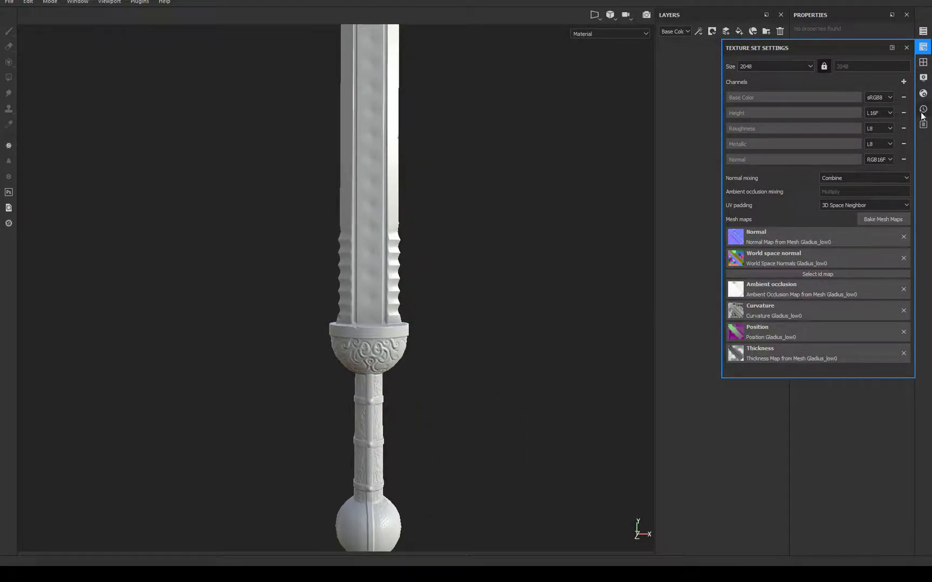
Step: Close the texture set settings, try the Iron Rough material from the shelf on the sword and undo it
{"action": "left_click", "coordinate": [907, 48]}
{"action": "left_click", "coordinate": [923, 63]}
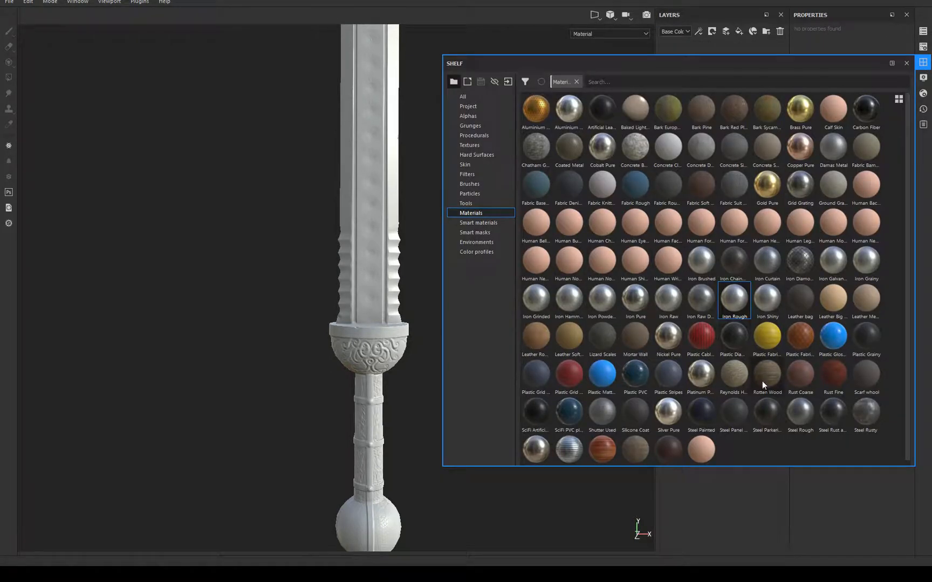
{"action": "left_click_drag", "start_coordinate": [742, 303], "coordinate": [410, 270]}
{"action": "key", "text": "ctrl+z"}
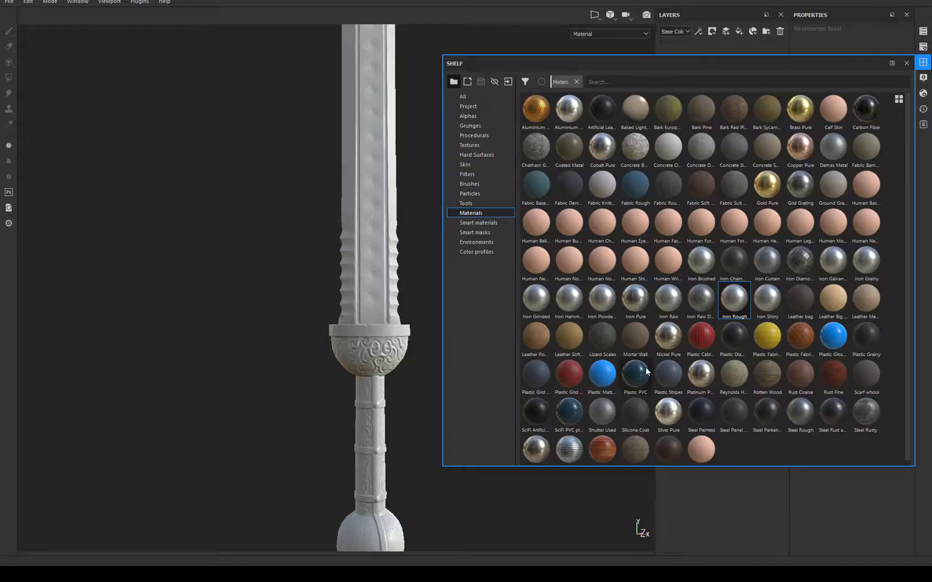
Step: Apply the turquoise yellowscratch_1 smart material to the sword and close the shelf
{"action": "left_click", "coordinate": [486, 223]}
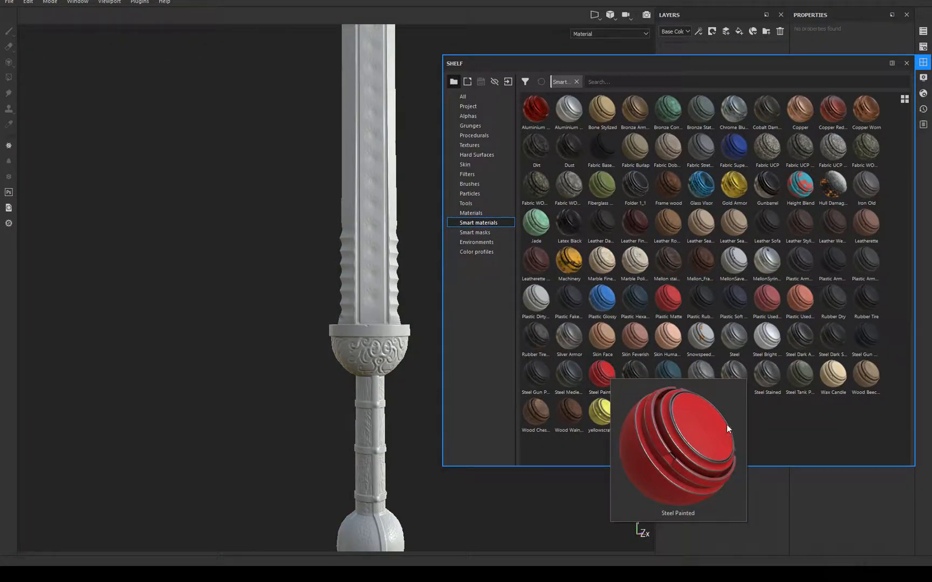
{"action": "left_click", "coordinate": [675, 376]}
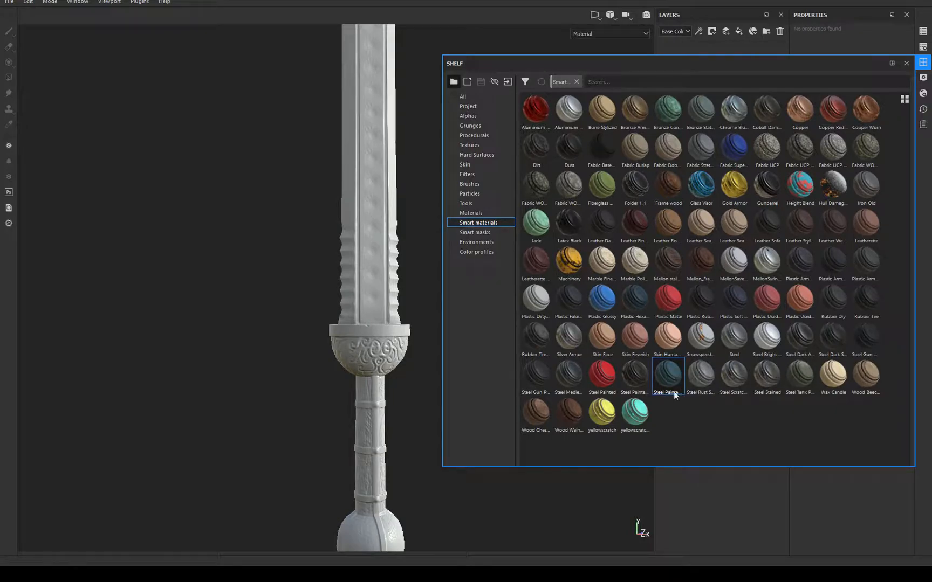
{"action": "left_click_drag", "start_coordinate": [634, 415], "coordinate": [368, 247]}
{"action": "mouse_move", "coordinate": [420, 272]}
{"action": "left_mouse_down", "text": "alt"}
{"action": "mouse_move", "coordinate": [270, 273]}
{"action": "mouse_move", "coordinate": [276, 373]}
{"action": "mouse_move", "coordinate": [332, 235]}
{"action": "mouse_move", "coordinate": [363, 256]}
{"action": "left_mouse_up", "text": "alt"}
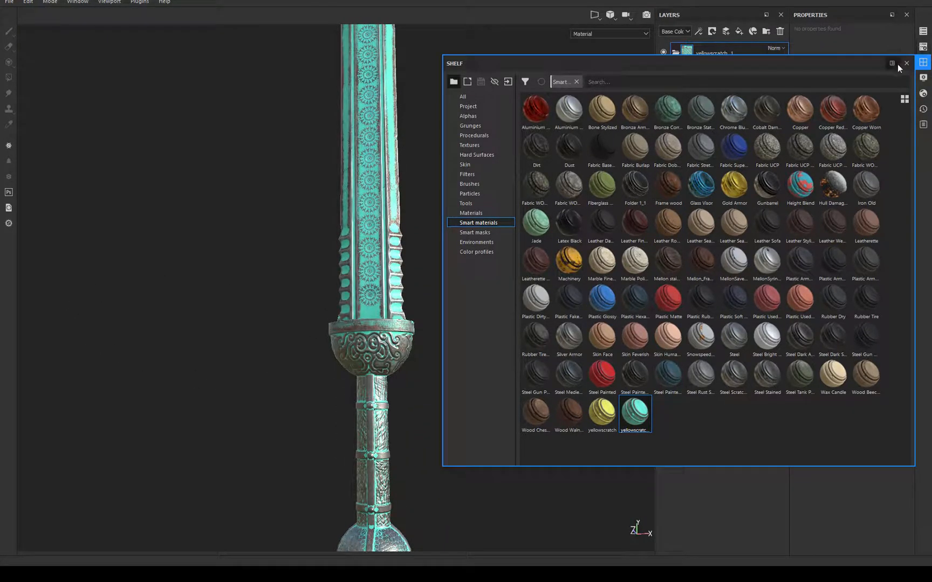
{"action": "left_click", "coordinate": [906, 63]}
Step: Examine the turquoise paint and rusted edges up close along the blade's rosette panel, up to the panel's end
{"action": "left_click_drag", "start_coordinate": [480, 261], "coordinate": [559, 383], "text": "alt"}
{"action": "right_click_drag", "start_coordinate": [560, 383], "coordinate": [579, 17], "text": "alt"}
{"action": "left_click_drag", "start_coordinate": [578, 17], "coordinate": [626, 208], "text": "alt"}
{"action": "right_click_drag", "start_coordinate": [626, 209], "coordinate": [510, 459], "text": "alt"}
{"action": "middle_click_drag", "start_coordinate": [455, 92], "coordinate": [507, 237], "text": "alt"}
{"action": "left_click_drag", "start_coordinate": [506, 236], "coordinate": [519, 287], "text": "alt"}
{"action": "right_click_drag", "start_coordinate": [519, 283], "coordinate": [530, 491], "text": "alt"}
{"action": "right_click_drag", "start_coordinate": [526, 209], "coordinate": [541, 477], "text": "alt"}
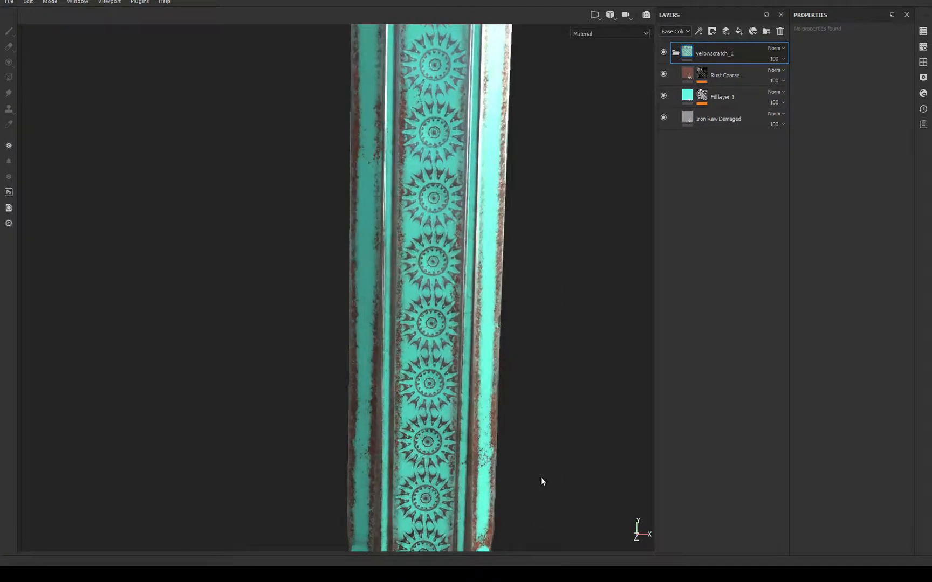
{"action": "middle_click_drag", "start_coordinate": [563, 284], "coordinate": [563, 474], "text": "alt"}
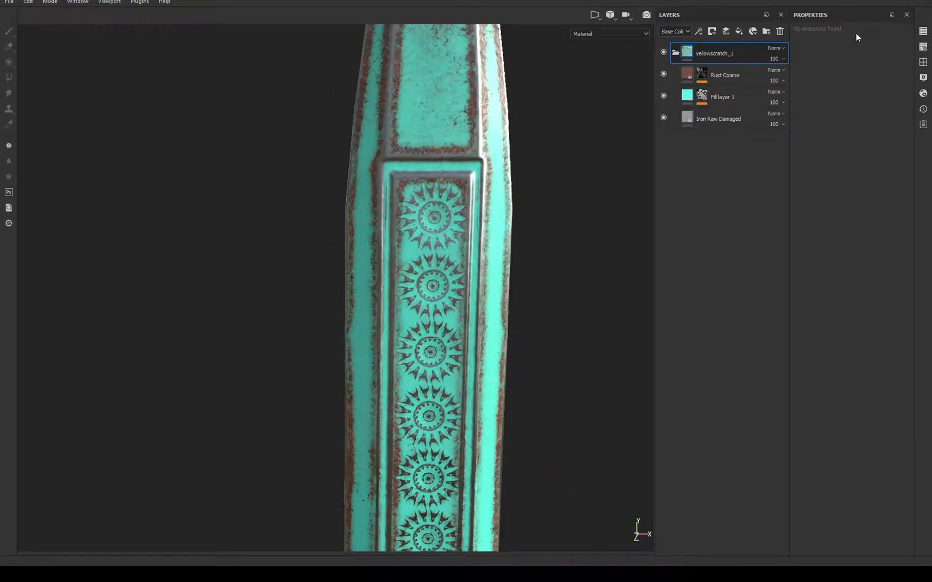
{"action": "left_click", "coordinate": [923, 48]}
{"action": "left_click", "coordinate": [923, 47]}
Step: Inspect the material on the blade's reverse side, tip and guard, finishing with a view of the whole sword
{"action": "left_click_drag", "start_coordinate": [551, 378], "coordinate": [890, 343], "text": "alt"}
{"action": "left_click_drag", "start_coordinate": [522, 237], "coordinate": [605, 324], "text": "alt"}
{"action": "scroll", "coordinate": [605, 323], "scroll_direction": "down", "scroll_amount": 4}
{"action": "middle_click_drag", "start_coordinate": [555, 86], "coordinate": [495, 295], "text": "alt"}
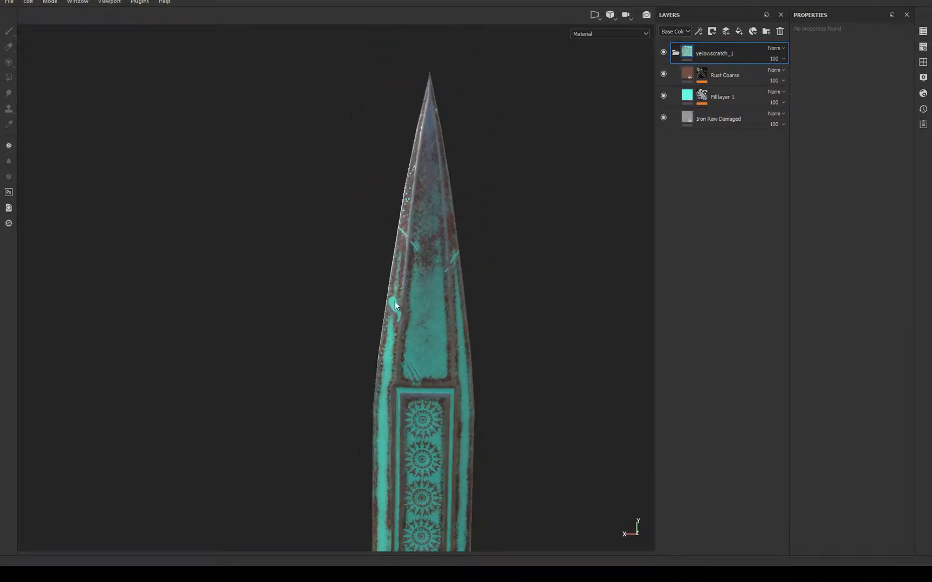
{"action": "left_click_drag", "start_coordinate": [534, 322], "coordinate": [507, 365], "text": "alt"}
{"action": "middle_click_drag", "start_coordinate": [507, 365], "coordinate": [484, 275], "text": "alt"}
{"action": "scroll", "coordinate": [478, 217], "scroll_direction": "up", "scroll_amount": 2}
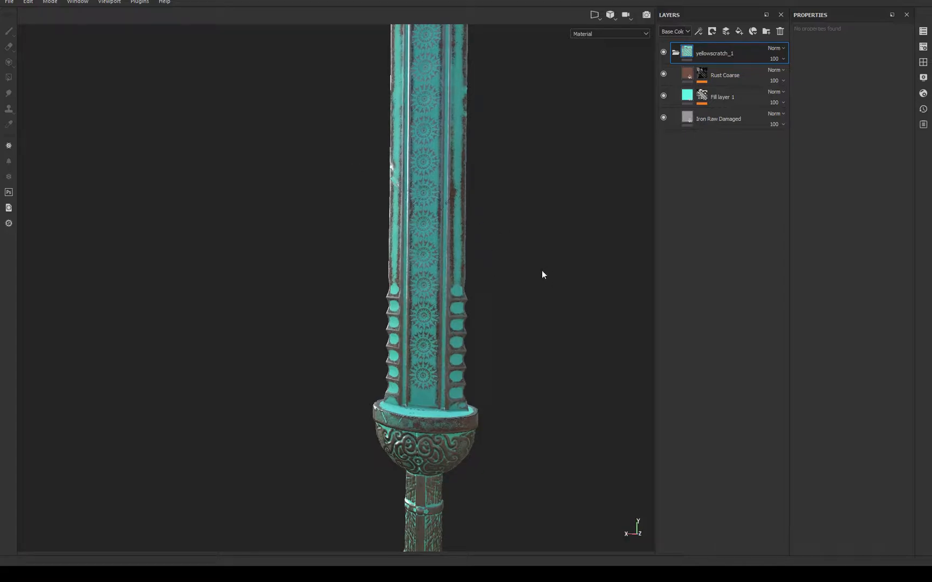
{"action": "left_click_drag", "start_coordinate": [542, 276], "coordinate": [607, 256], "text": "alt"}
{"action": "left_click_drag", "start_coordinate": [497, 324], "coordinate": [438, 451], "text": "alt"}
{"action": "left_click_drag", "start_coordinate": [610, 312], "coordinate": [32, 335], "text": "alt"}
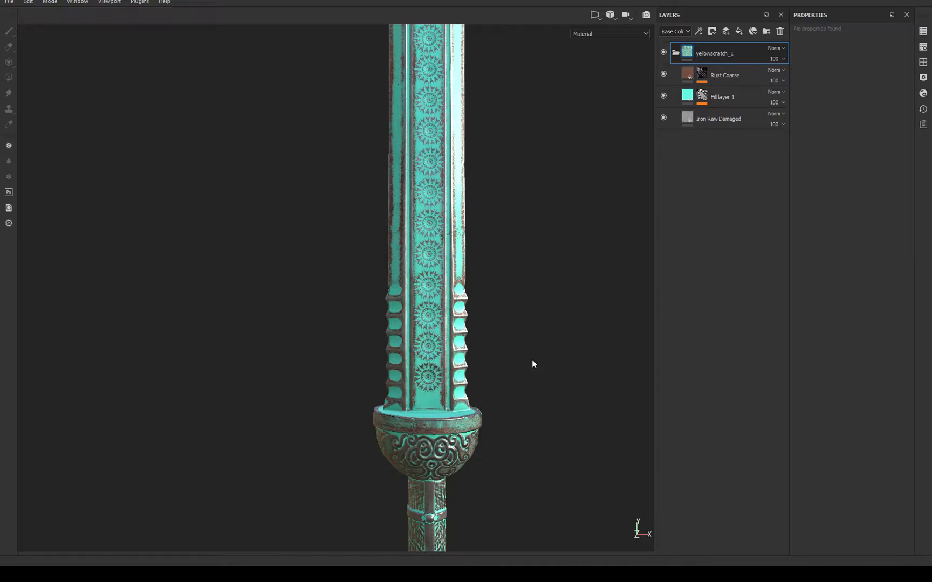
{"action": "right_click_drag", "start_coordinate": [578, 447], "coordinate": [556, 124], "text": "alt"}
{"action": "middle_click_drag", "start_coordinate": [526, 158], "coordinate": [526, 195], "text": "alt"}
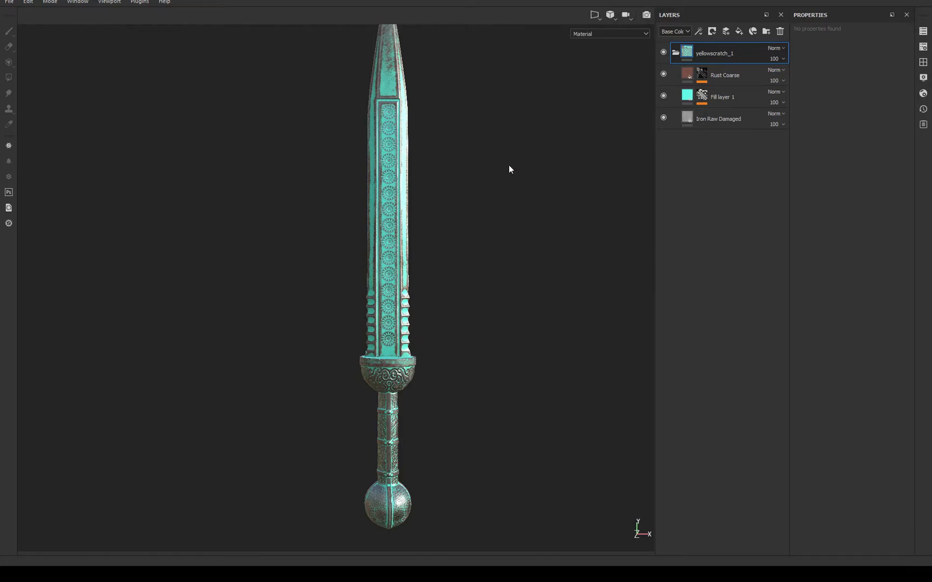
{"action": "middle_click_drag", "start_coordinate": [530, 128], "coordinate": [492, 157], "text": "alt"}
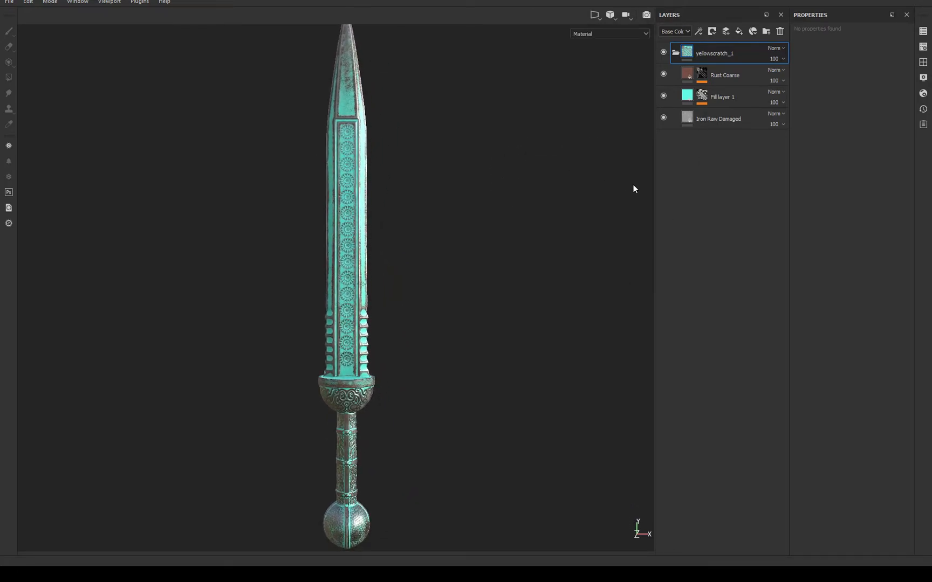